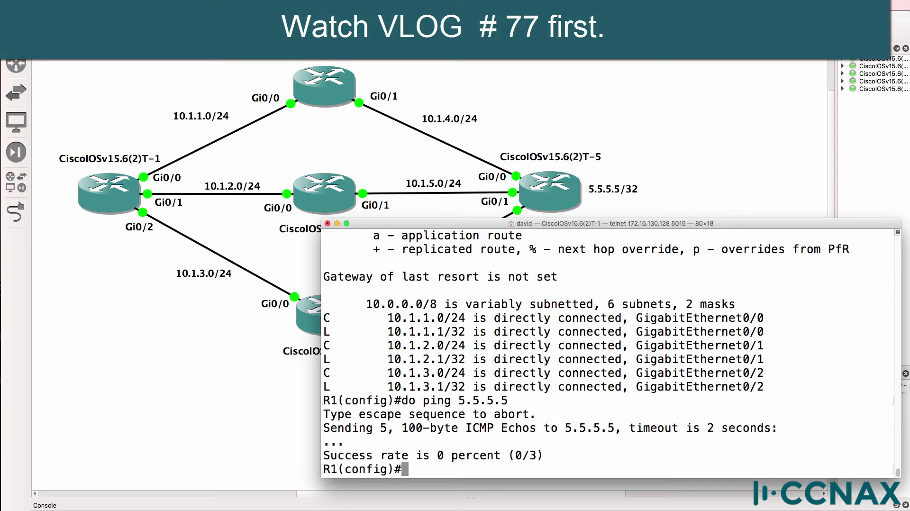
Add R1's default route 0.0.0.0/0 via 10.1.1.2 with distance 100, fixing the rejected 10.1.1.1 next hop.
{"action": "type", "text": "ip route 0"}
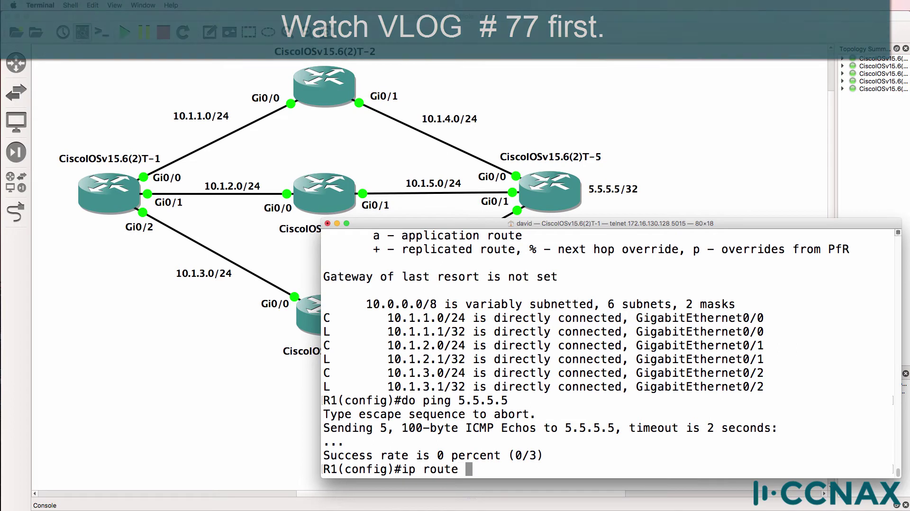
{"action": "type", "text": ".0."}
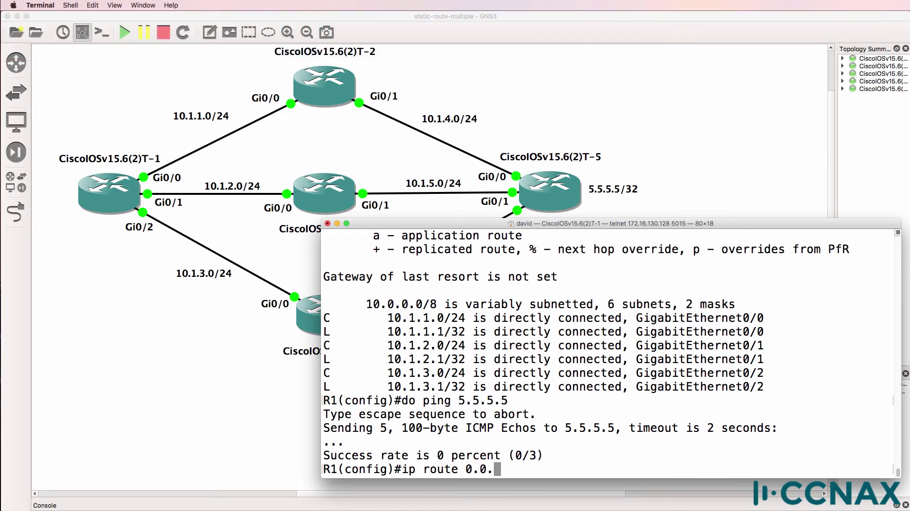
{"action": "type", "text": "0.0 0.0.0.0 "}
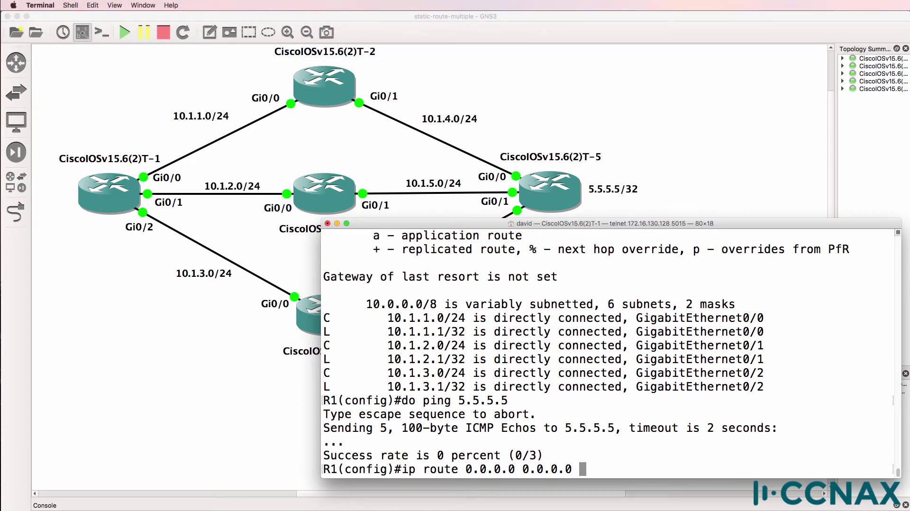
{"action": "type", "text": "10.1.1.1 "}
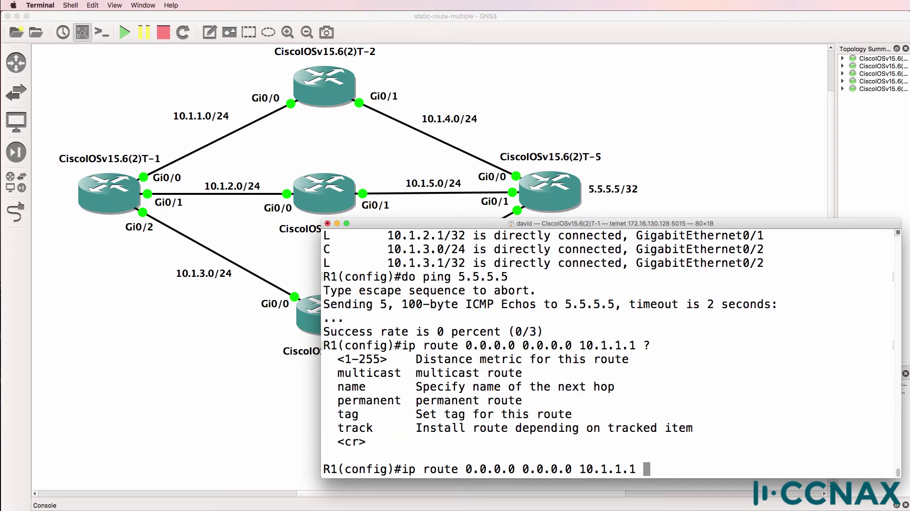
{"action": "type", "text": "?100"}
{"action": "key", "text": "Return"}
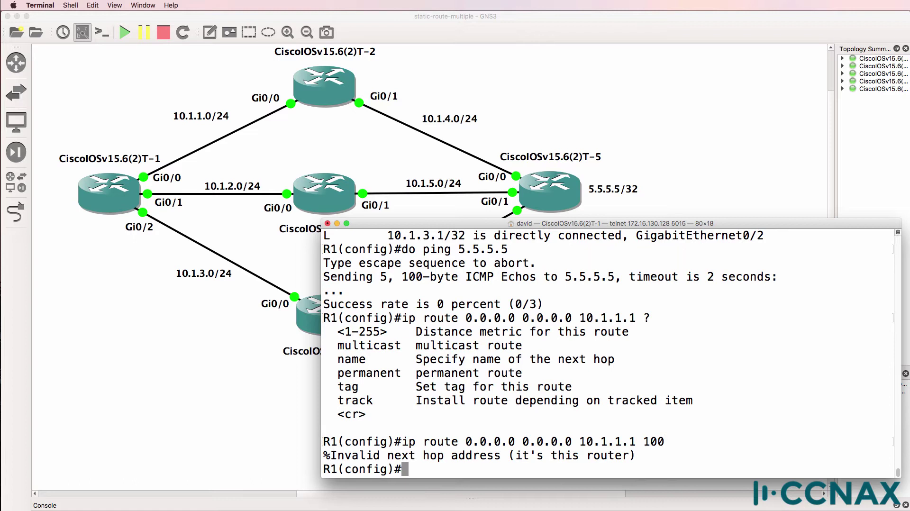
{"action": "key", "text": "Up"}
{"action": "key", "text": "Left"}
{"action": "key", "text": "Left"}
{"action": "key", "text": "Left"}
{"action": "key", "text": "Left"}
{"action": "key", "text": "BackSpace"}
{"action": "type", "text": "2"}
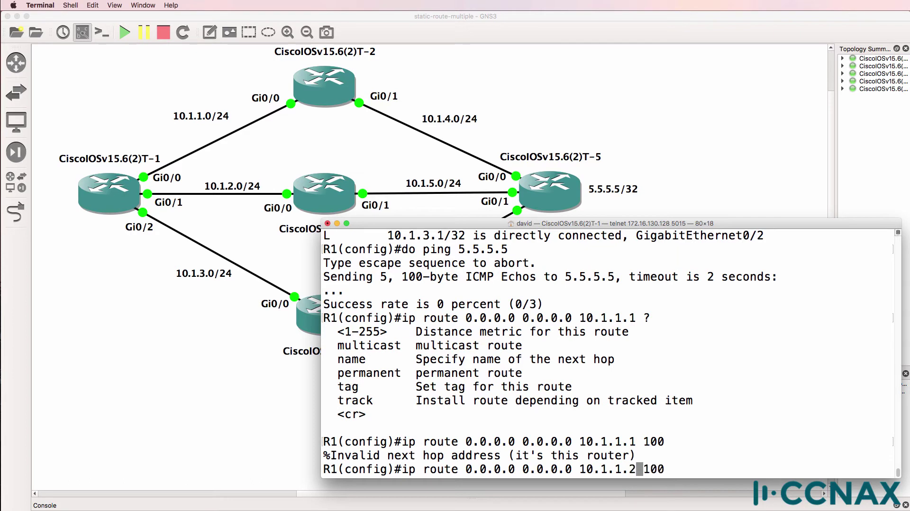
{"action": "key", "text": "Return"}
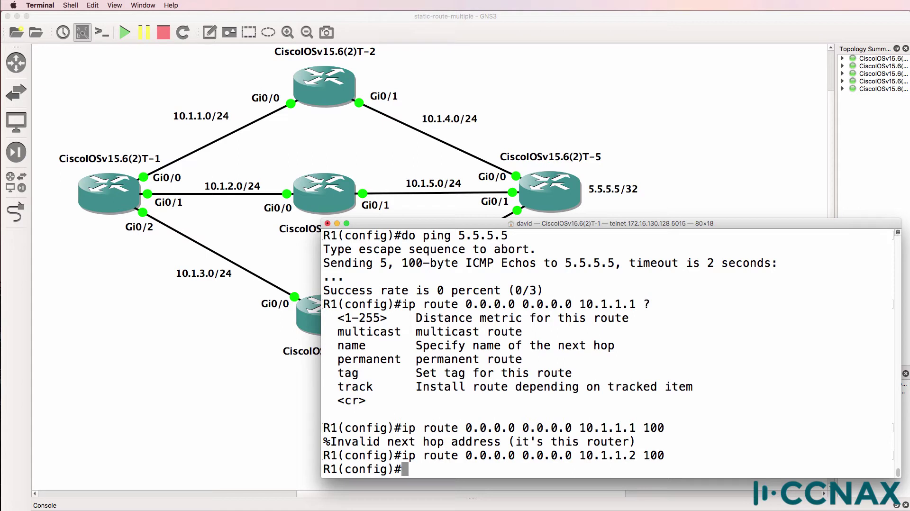
Display R1's routing table and point out the distance-100 default route entries.
{"action": "type", "text": "do sh ip rou"}
{"action": "key", "text": "Return"}
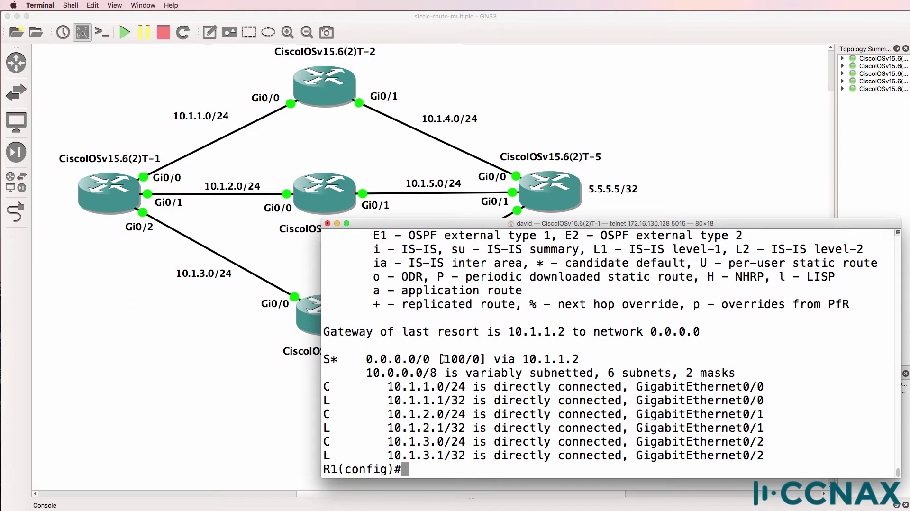
{"action": "left_click_drag", "start_coordinate": [443, 359], "coordinate": [468, 358]}
{"action": "scroll", "coordinate": [468, 359], "scroll_direction": "up", "scroll_amount": 15}
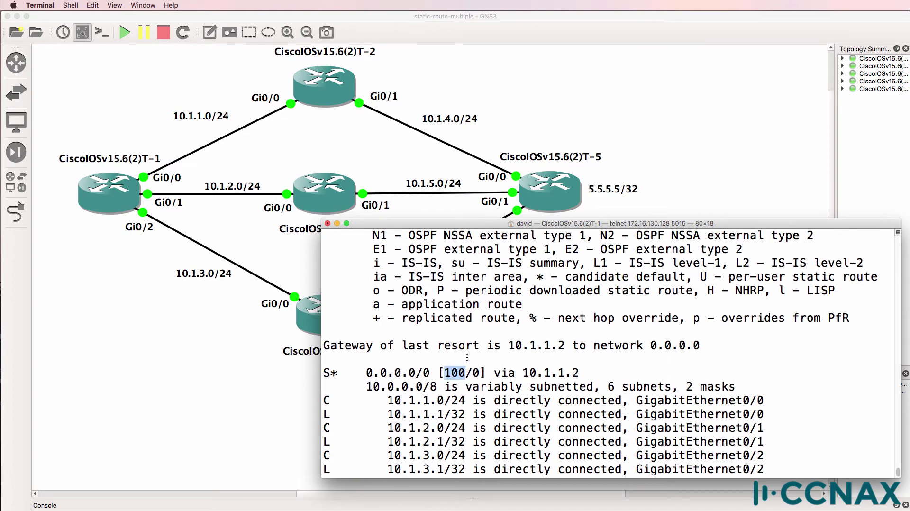
{"action": "scroll", "coordinate": [468, 359], "scroll_direction": "up", "scroll_amount": 10}
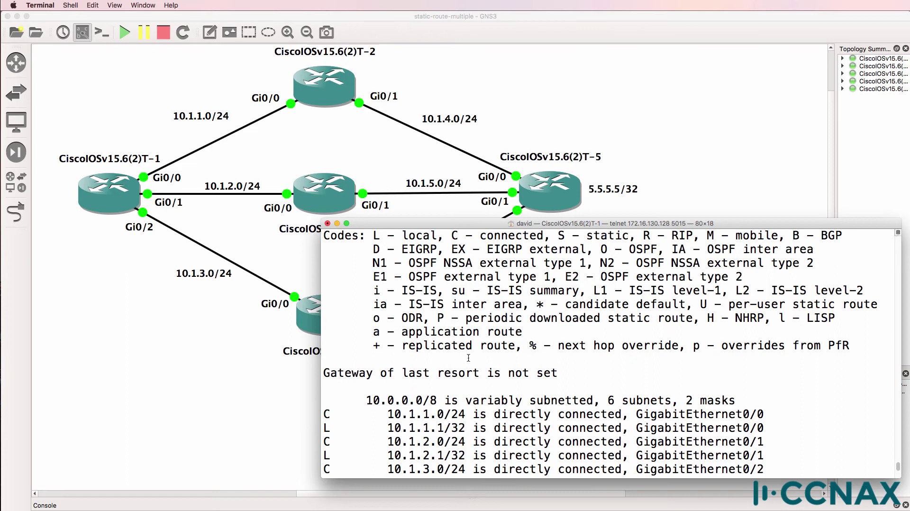
{"action": "scroll", "coordinate": [468, 359], "scroll_direction": "down", "scroll_amount": 10}
{"action": "scroll", "coordinate": [468, 359], "scroll_direction": "down", "scroll_amount": 15}
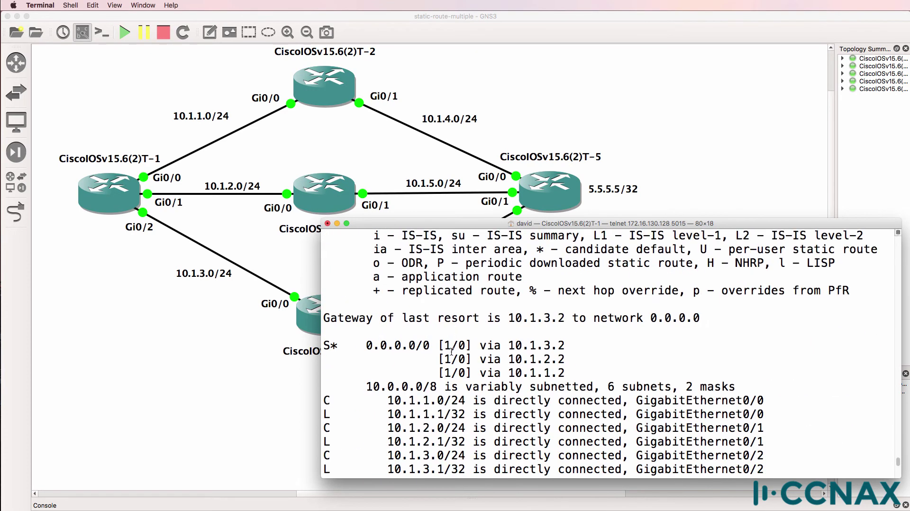
{"action": "left_click_drag", "start_coordinate": [441, 345], "coordinate": [588, 373]}
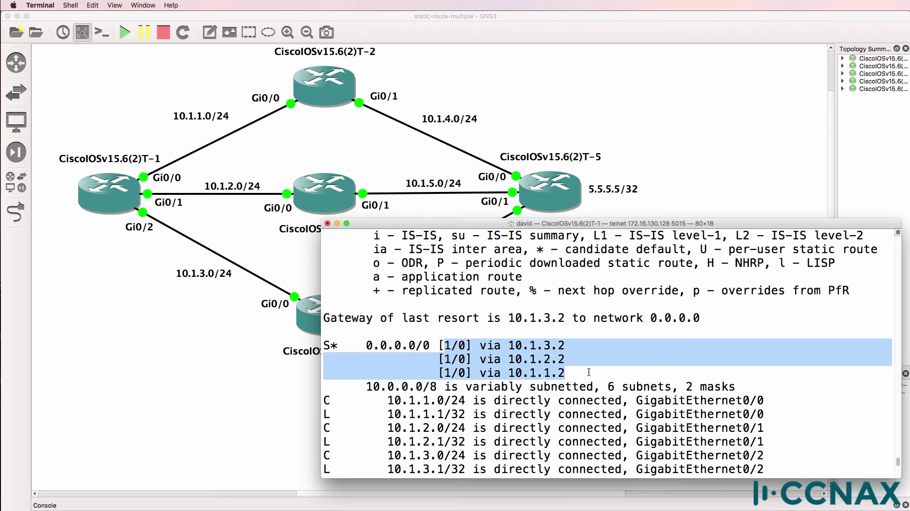
{"action": "left_click", "coordinate": [448, 373]}
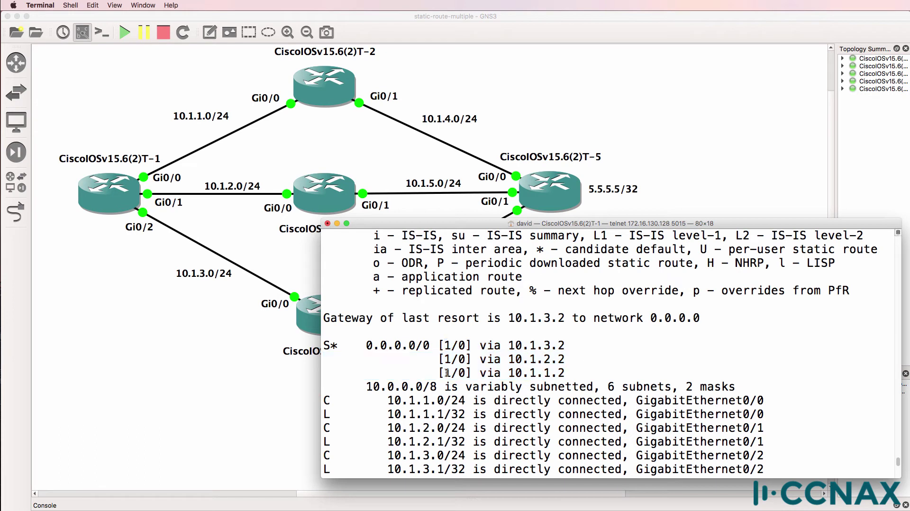
{"action": "key", "text": "Return"}
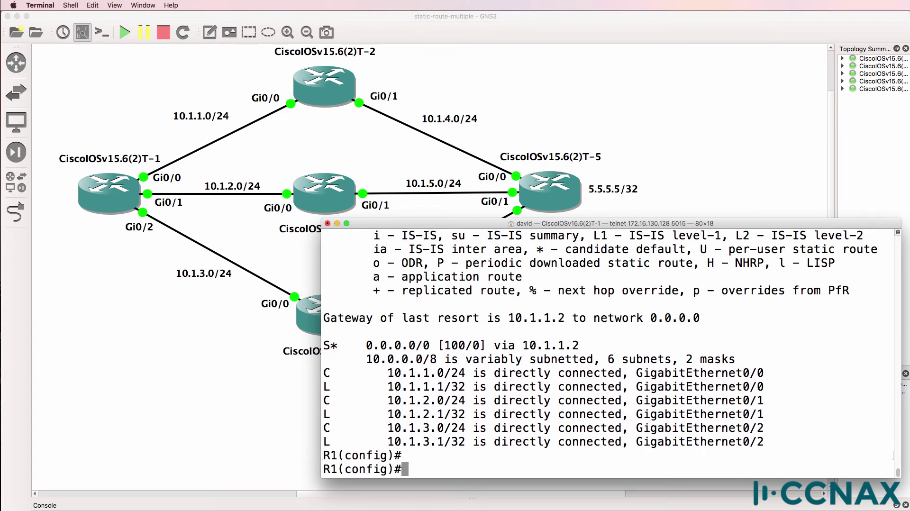
Ping and traceroute 5.5.5.5, confirming success and the path via 10.1.1.2 and 10.1.4.2.
{"action": "type", "text": "do ping 6.5."}
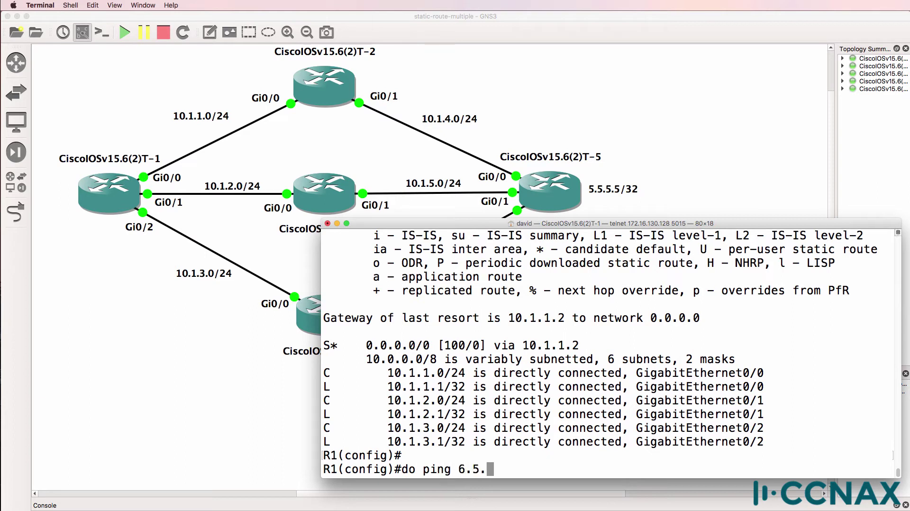
{"action": "key", "text": "BackSpace"}
{"action": "key", "text": "BackSpace"}
{"action": "key", "text": "BackSpace"}
{"action": "key", "text": "BackSpace"}
{"action": "type", "text": "5.5.5.5"}
{"action": "key", "text": "Return"}
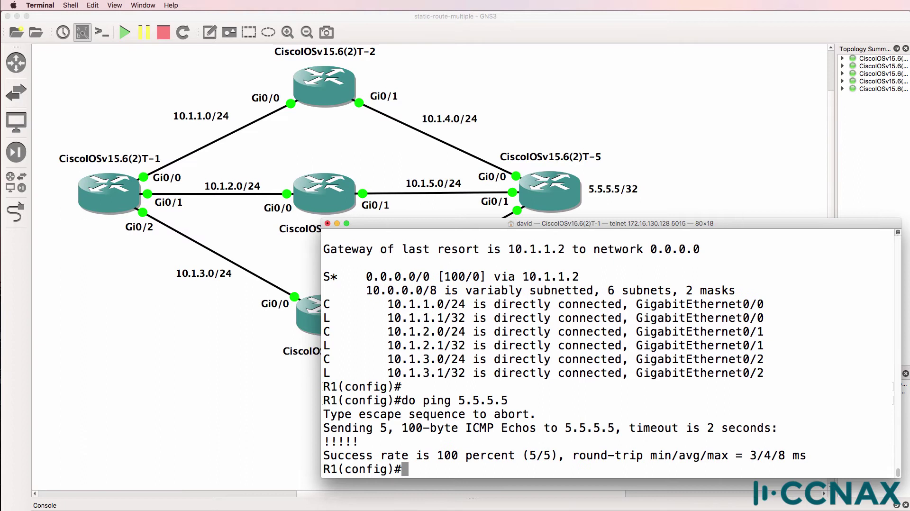
{"action": "type", "text": "tr"}
{"action": "key", "text": "Return"}
{"action": "type", "text": "do trace"}
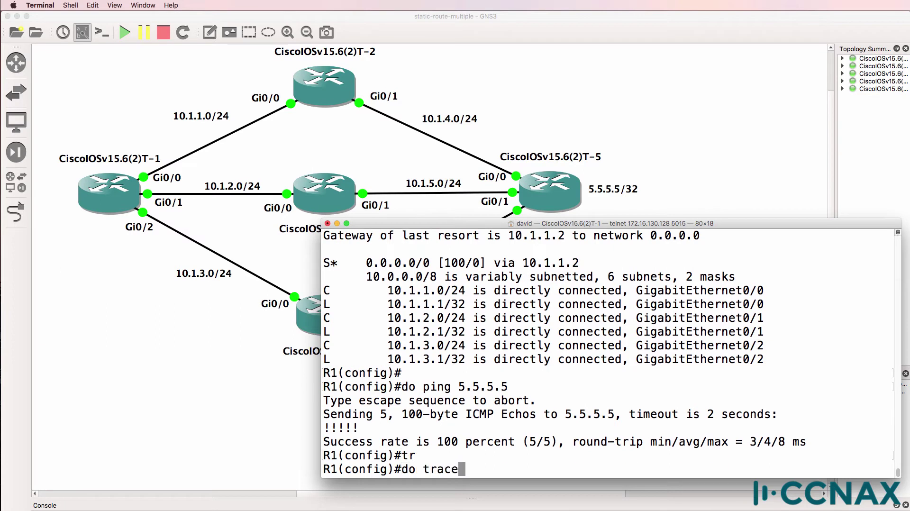
{"action": "type", "text": " 5.5.5.5"}
{"action": "key", "text": "Return"}
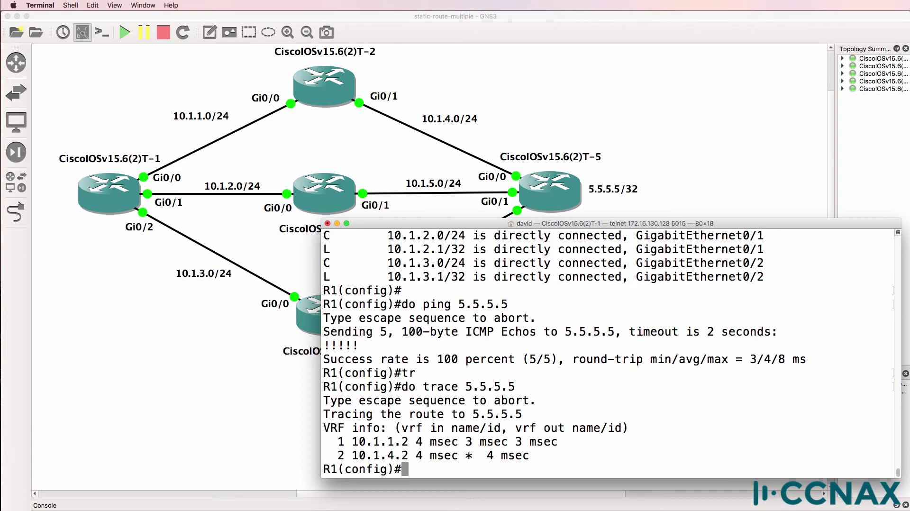
Review the routing table, then add a backup default route via 10.1.2.2 with distance 150.
{"action": "type", "text": "do sh ip route"}
{"action": "key", "text": "Return"}
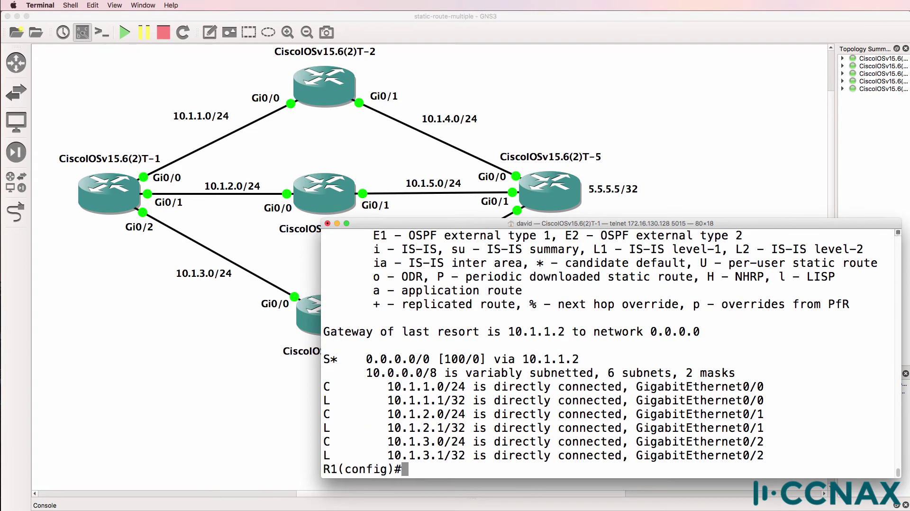
{"action": "left_click_drag", "start_coordinate": [586, 359], "coordinate": [218, 361]}
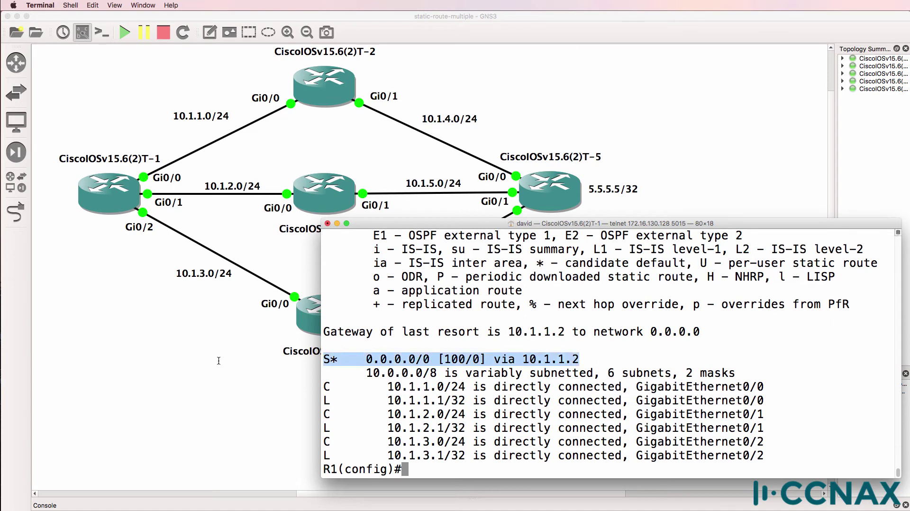
{"action": "key", "text": "Up"}
{"action": "key", "text": "Up"}
{"action": "key", "text": "BackSpace"}
{"action": "key", "text": "BackSpace"}
{"action": "key", "text": "BackSpace"}
{"action": "key", "text": "BackSpace"}
{"action": "key", "text": "BackSpace"}
{"action": "key", "text": "BackSpace"}
{"action": "key", "text": "BackSpace"}
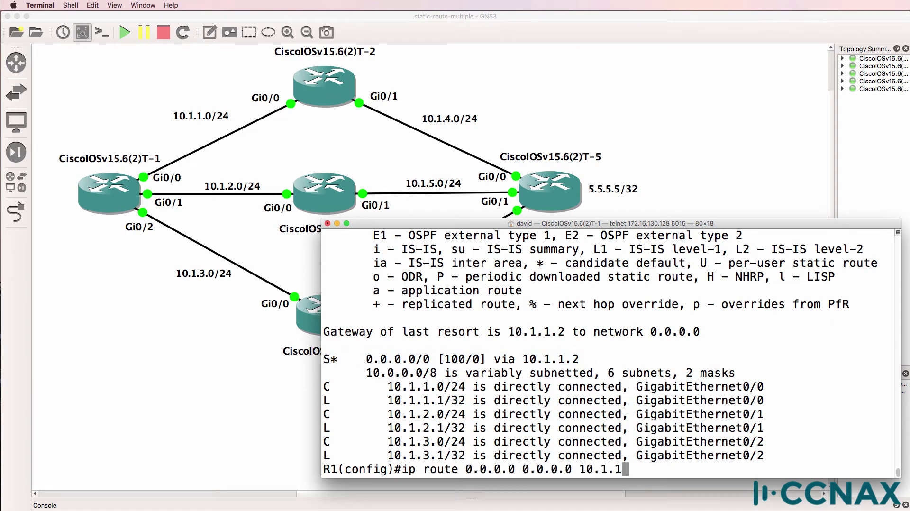
{"action": "type", "text": "2.2 150"}
{"action": "key", "text": "Return"}
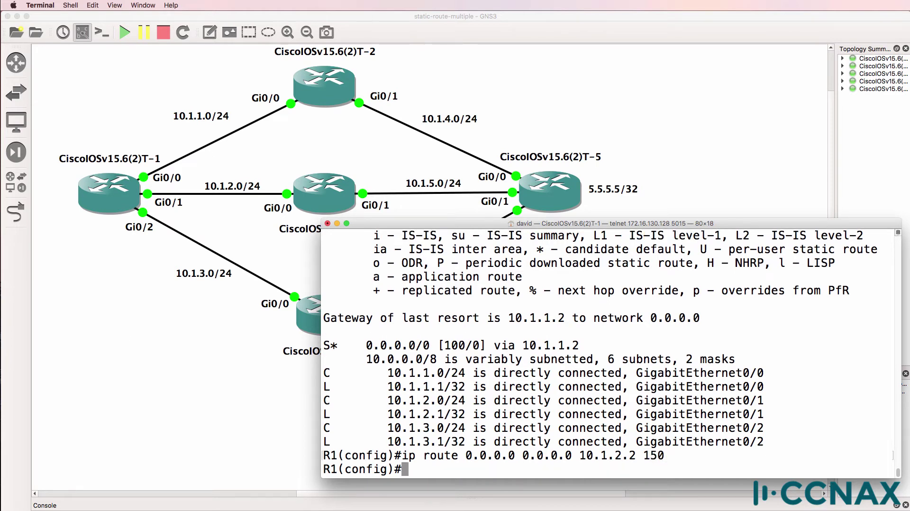
Add a second backup default route via 10.1.3.2 with distance 200.
{"action": "key", "text": "Up"}
{"action": "key", "text": "Left"}
{"action": "key", "text": "Left"}
{"action": "key", "text": "Left"}
{"action": "key", "text": "Left"}
{"action": "key", "text": "Left"}
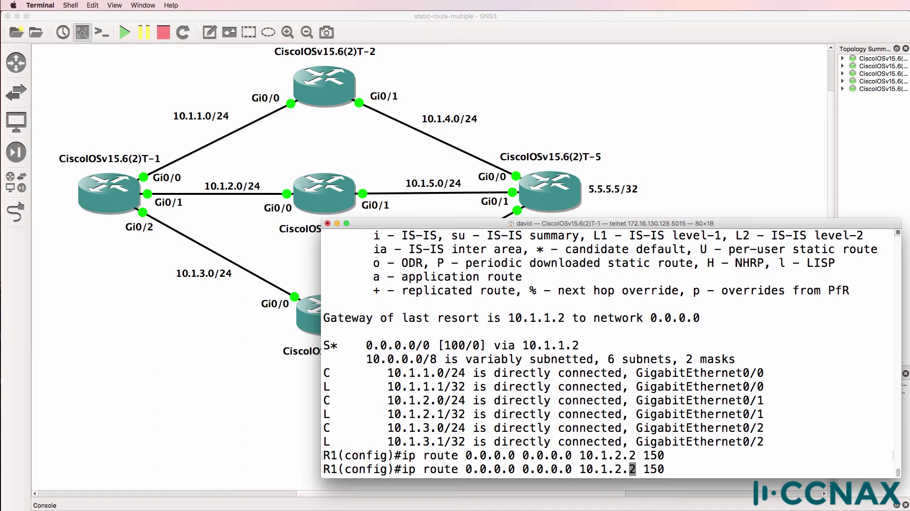
{"action": "key", "text": "BackSpace"}
{"action": "key", "text": "BackSpace"}
{"action": "type", "text": "3."}
{"action": "key", "text": "Right"}
{"action": "key", "text": "Right"}
{"action": "key", "text": "Right"}
{"action": "key", "text": "Right"}
{"action": "key", "text": "Right"}
{"action": "key", "text": "BackSpace"}
{"action": "key", "text": "BackSpace"}
{"action": "key", "text": "BackSpace"}
{"action": "type", "text": "200"}
{"action": "key", "text": "Return"}
Leave config mode, view the routing table, and traceroute 5.5.5.5 through 10.1.1.2 and 10.1.4.2.
{"action": "type", "text": "end"}
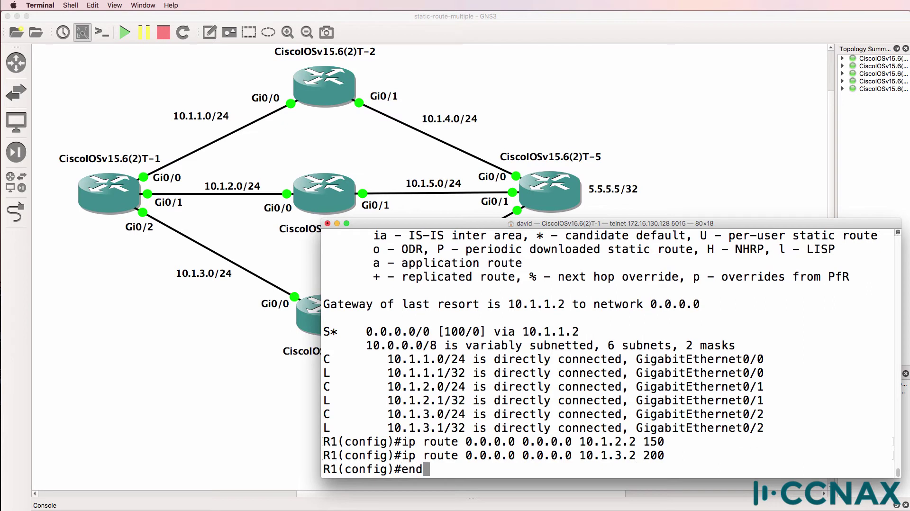
{"action": "key", "text": "Return"}
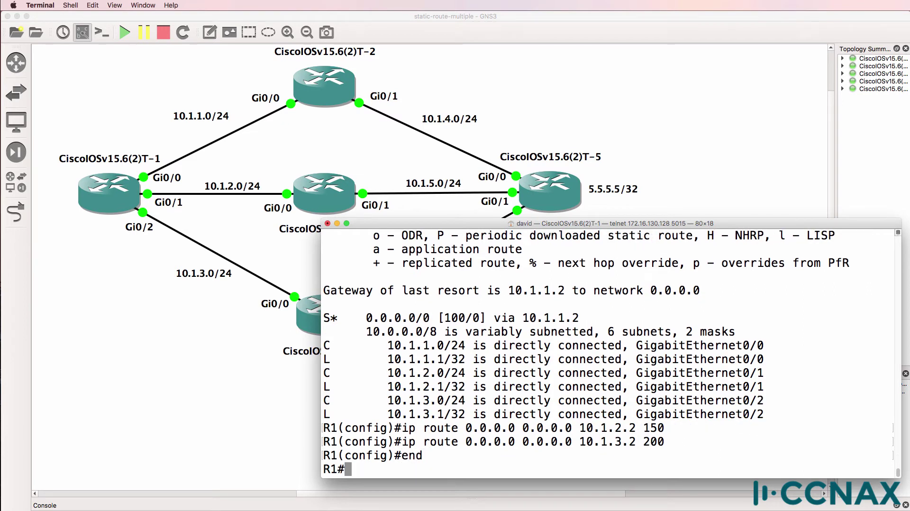
{"action": "type", "text": "show ip r"}
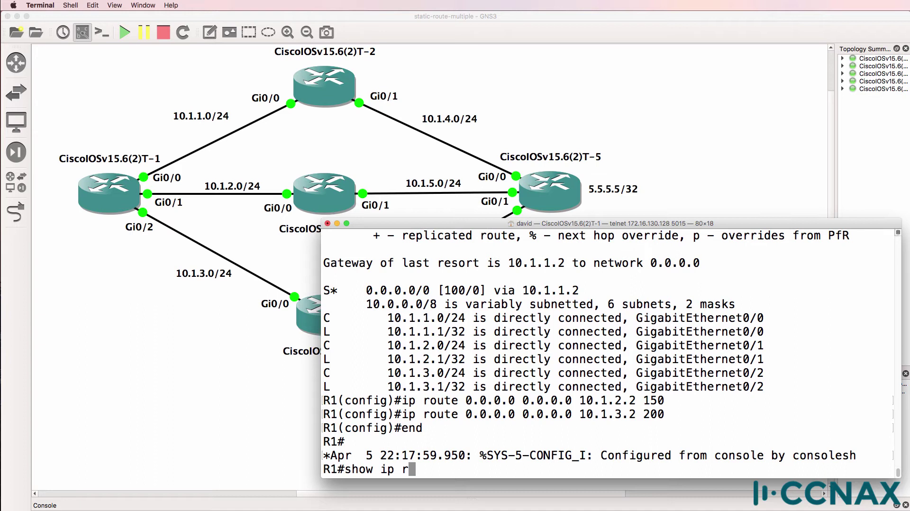
{"action": "type", "text": "oute"}
{"action": "key", "text": "Return"}
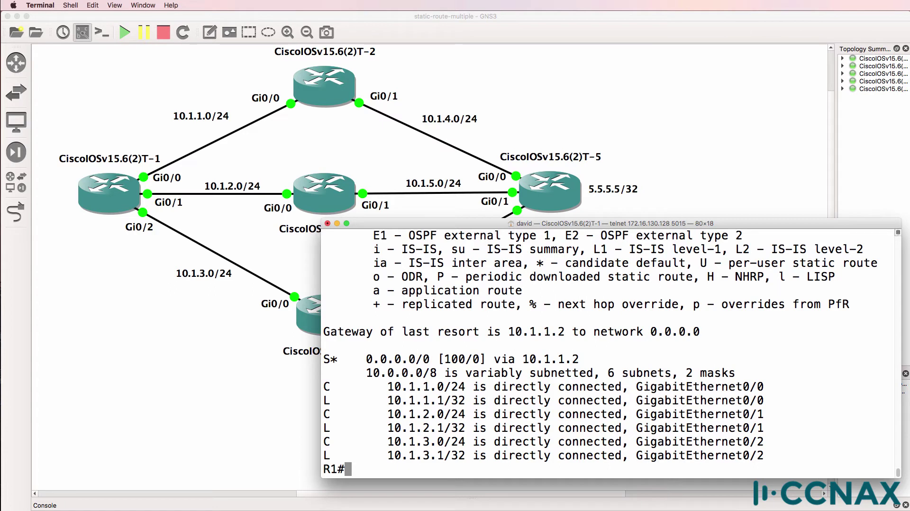
{"action": "type", "text": "tr"}
{"action": "key", "text": "Tab"}
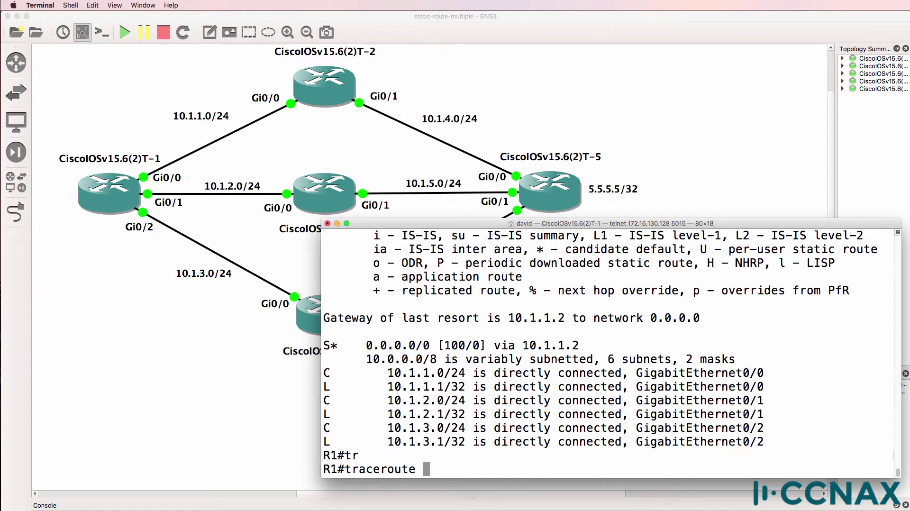
{"action": "type", "text": "5.5.5.5"}
{"action": "key", "text": "Return"}
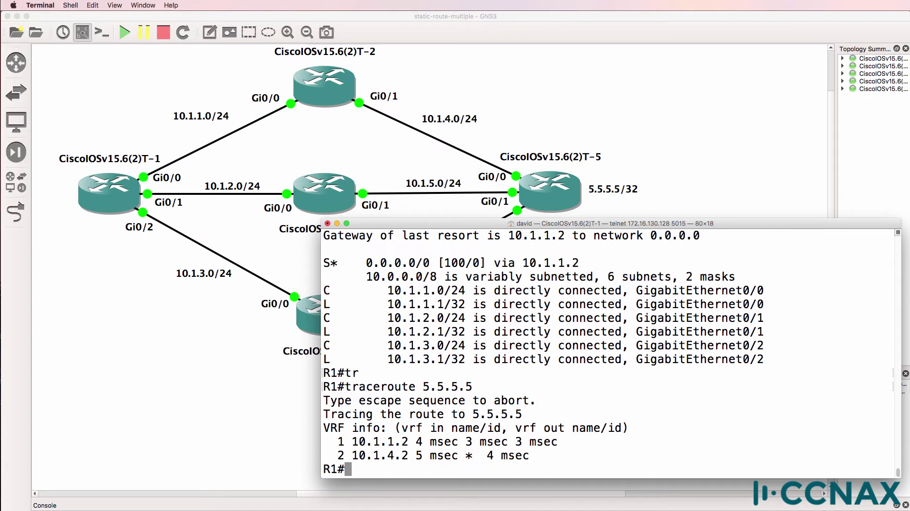
List all three configured default routes with 'sh run | in route' and recheck the routing table.
{"action": "type", "text": "sh run |\"in i"}
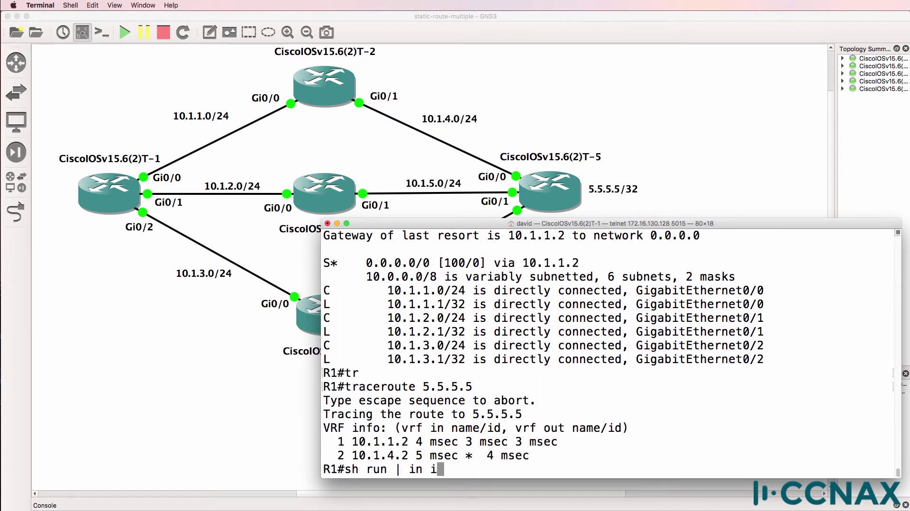
{"action": "key", "text": "BackSpace"}
{"action": "type", "text": "route"}
{"action": "key", "text": "Return"}
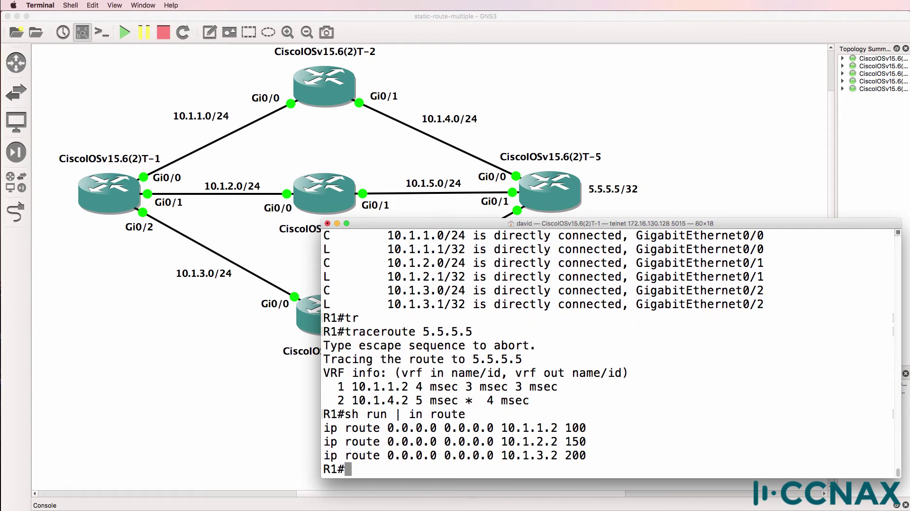
{"action": "type", "text": "sh ip route"}
{"action": "key", "text": "Return"}
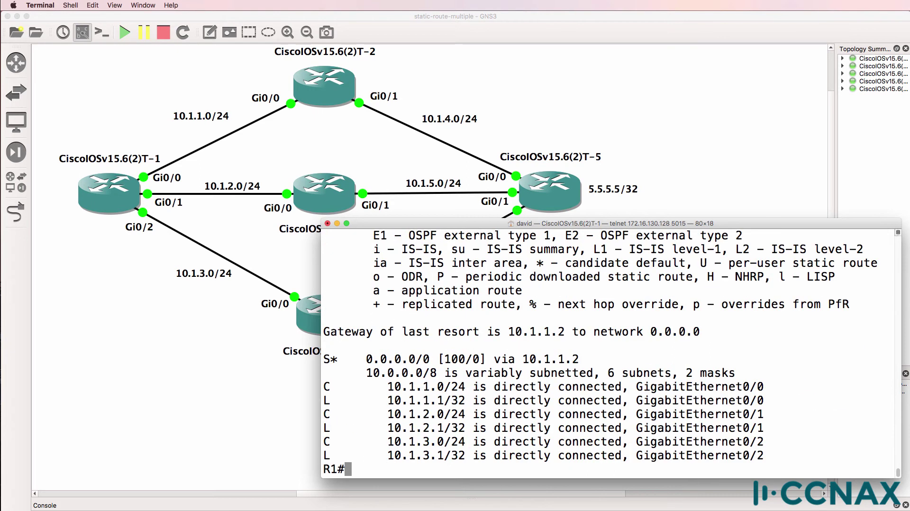
Look over the GNS3 topology, then traceroute 5.5.5.5 from R1 again via 10.1.1.2 and 10.1.4.2.
{"action": "left_click", "coordinate": [241, 126]}
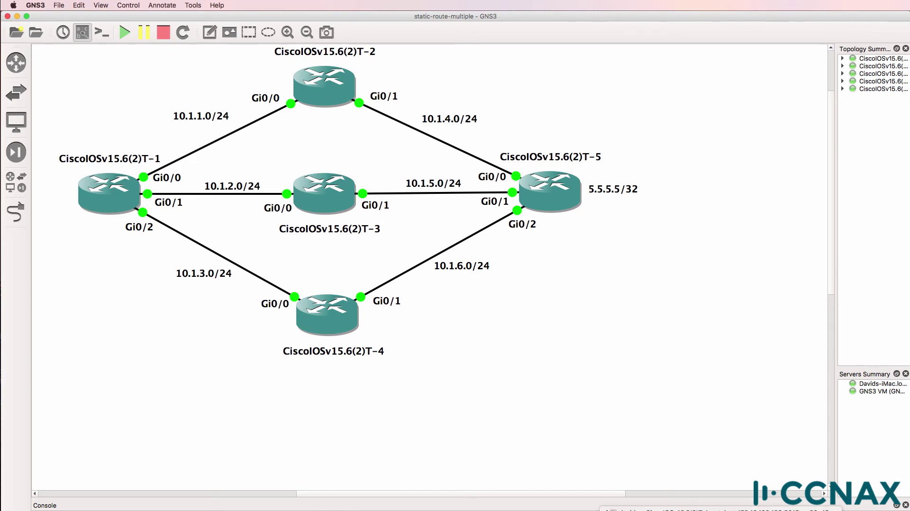
{"action": "key", "text": "super+Tab"}
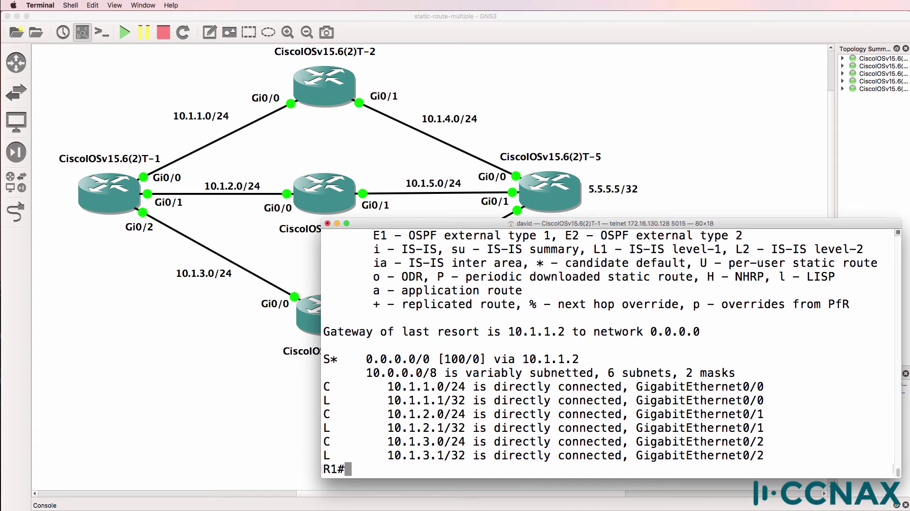
{"action": "key", "text": "Return"}
{"action": "type", "text": "tr"}
{"action": "key", "text": "Tab"}
{"action": "type", "text": "5.5.5.5"}
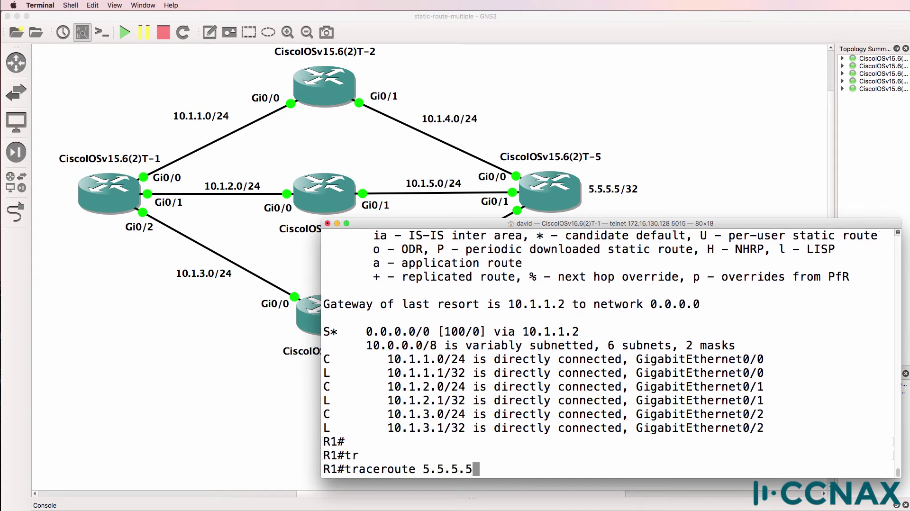
{"action": "key", "text": "Return"}
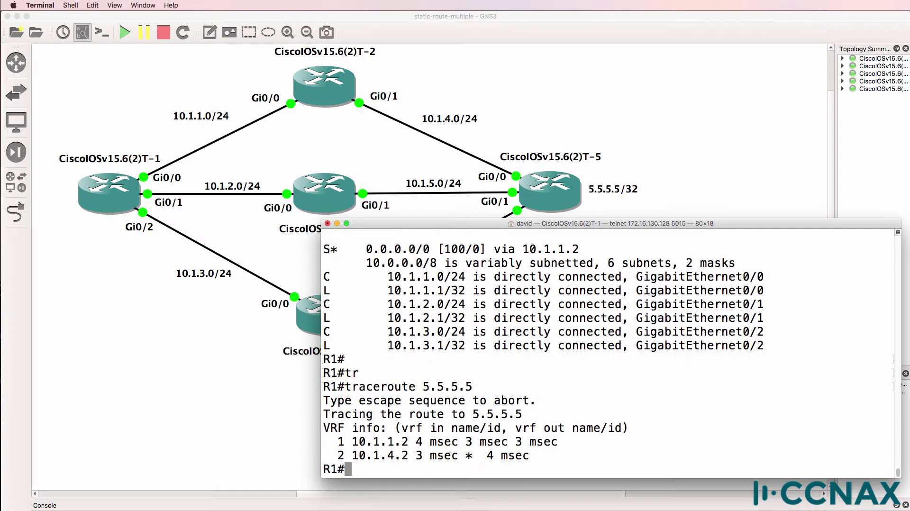
Shut down Gi0/0 on R1 and confirm the distance-150 default route via 10.1.2.2 is installed.
{"action": "type", "text": "sh ip route"}
{"action": "key", "text": "Return"}
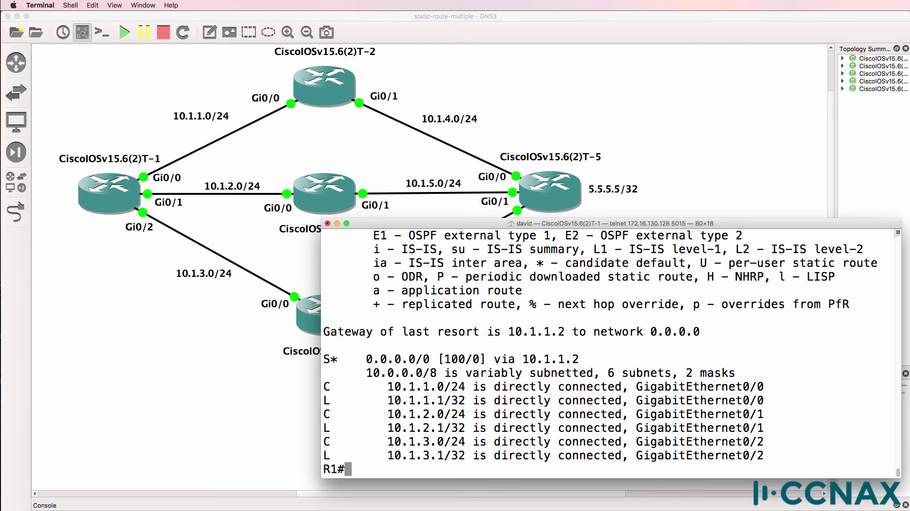
{"action": "type", "text": "conf t"}
{"action": "key", "text": "Return"}
{"action": "type", "text": "int g0/0"}
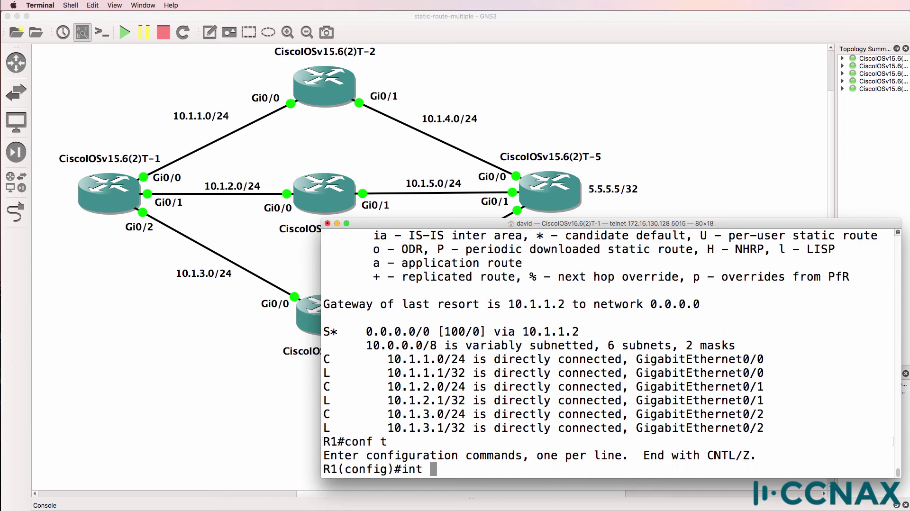
{"action": "key", "text": "Return"}
{"action": "type", "text": "shut"}
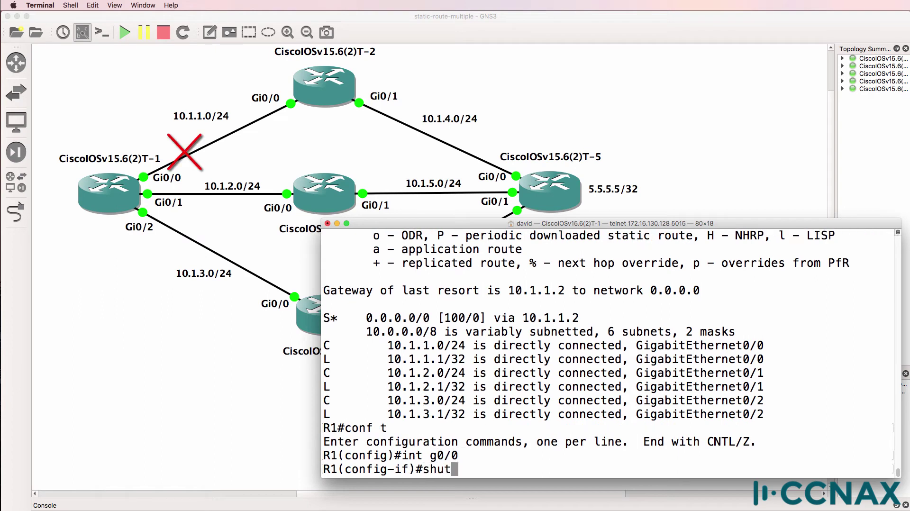
{"action": "key", "text": "Return"}
{"action": "type", "text": "end"}
{"action": "key", "text": "Return"}
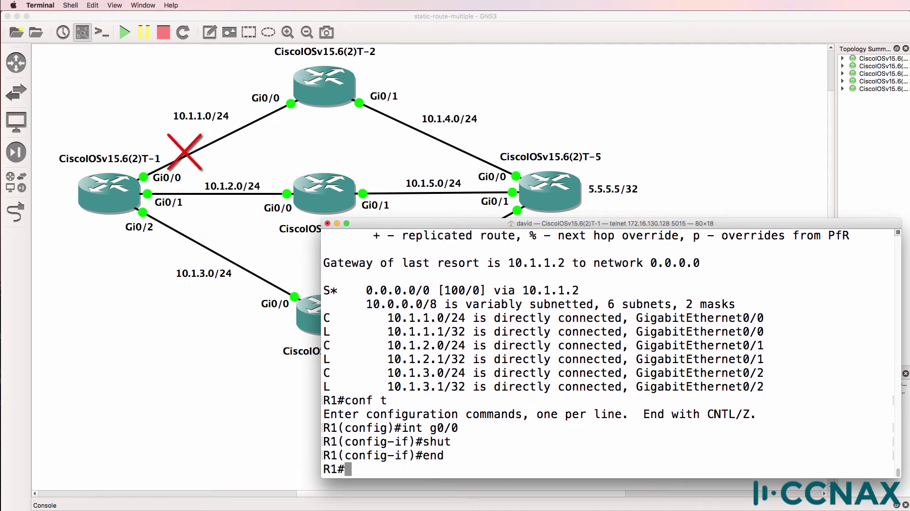
{"action": "type", "text": "sh ip route"}
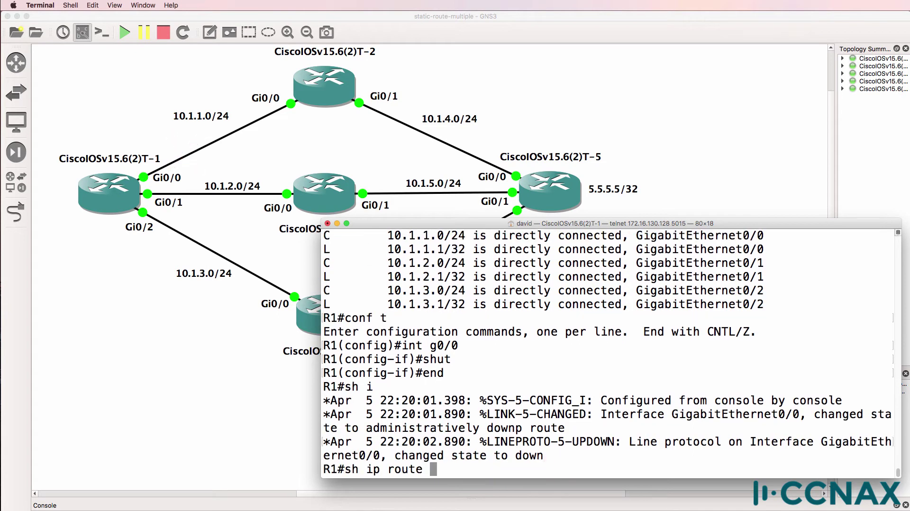
{"action": "key", "text": "Return"}
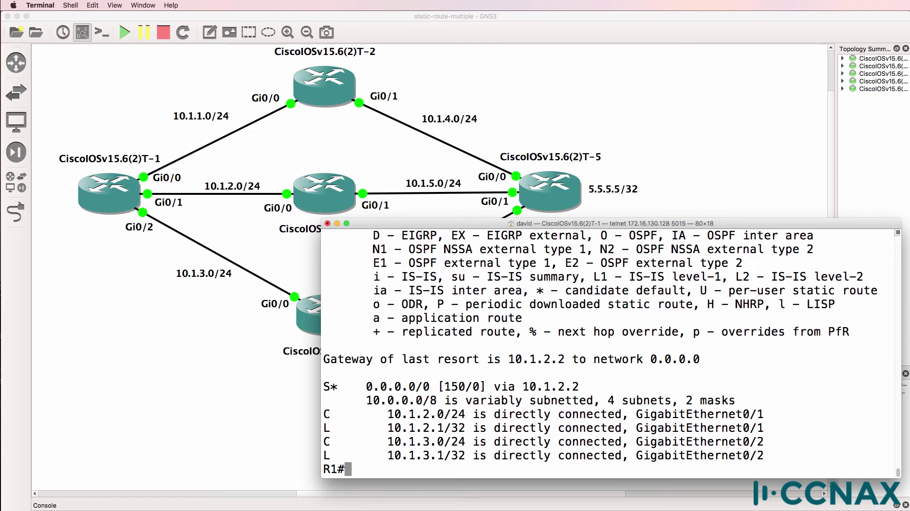
Highlight the [150/0] default route and traceroute 5.5.5.5, now via 10.1.2.2 and 10.1.5.2.
{"action": "left_click_drag", "start_coordinate": [581, 385], "coordinate": [316, 384]}
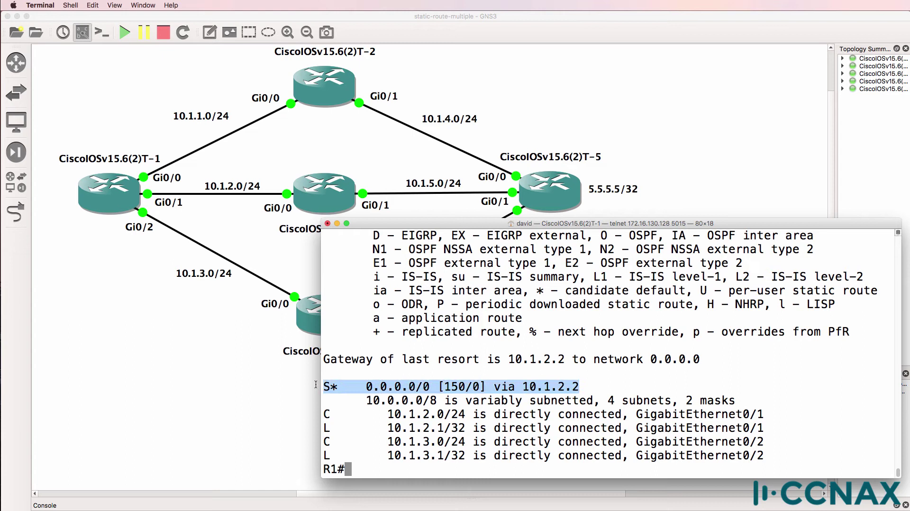
{"action": "left_click_drag", "start_coordinate": [469, 384], "coordinate": [446, 385]}
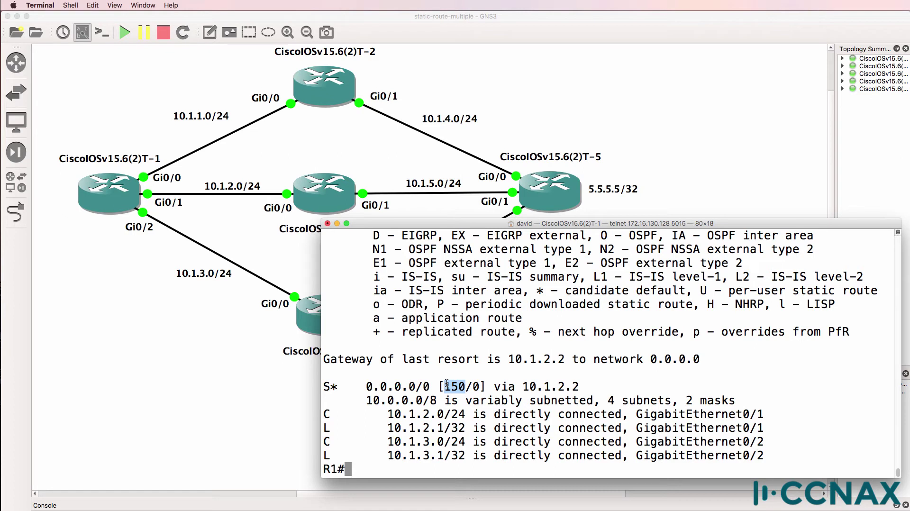
{"action": "type", "text": "tr"}
{"action": "key", "text": "Tab"}
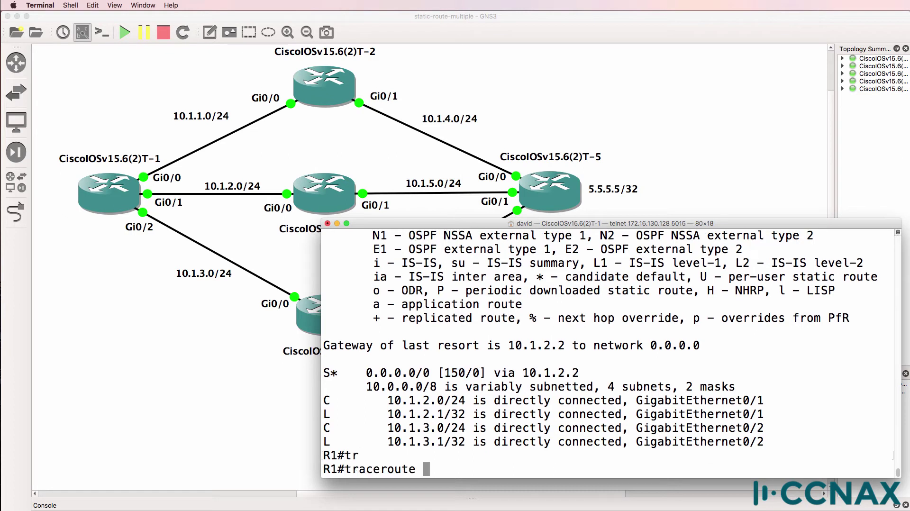
{"action": "type", "text": "5.5.5.5"}
{"action": "key", "text": "Return"}
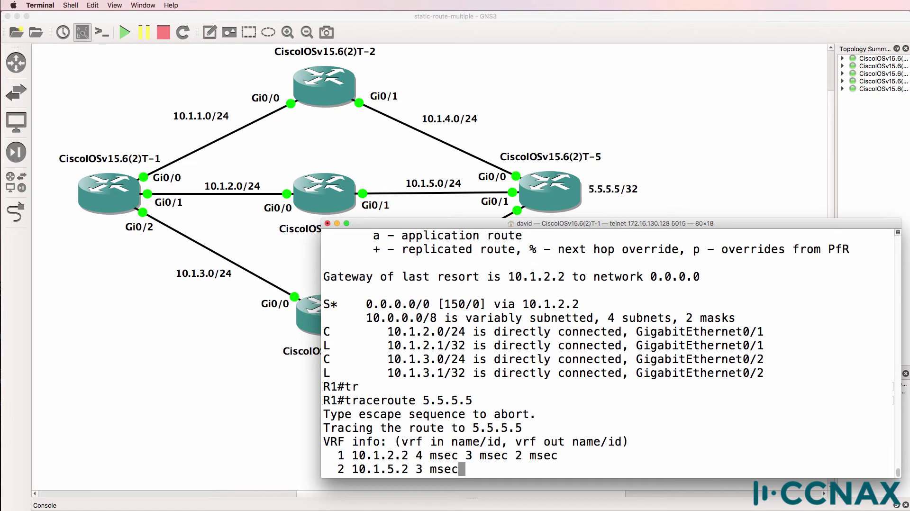
{"action": "type", "text": "sh run ~ "}
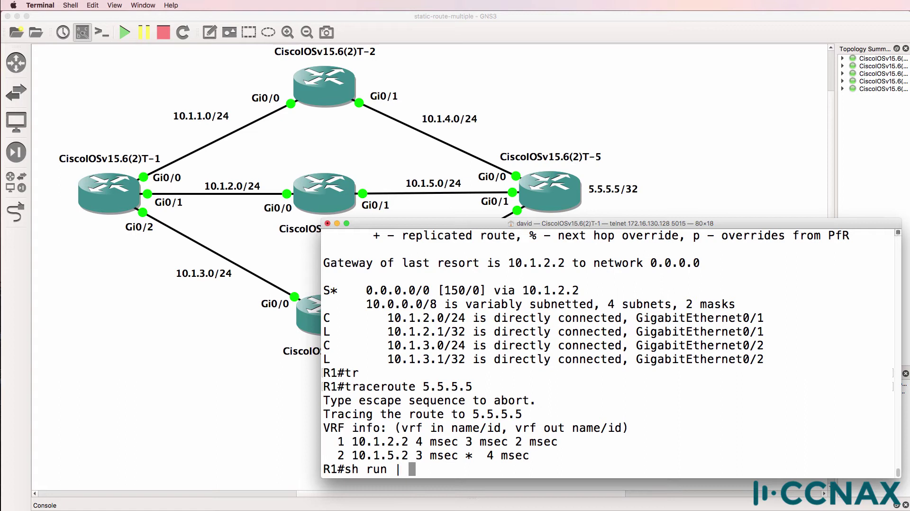
{"action": "type", "text": "i ip route"}
List the configured static routes and highlight the 10.1.1.2 and distance-150 entries.
{"action": "key", "text": "Return"}
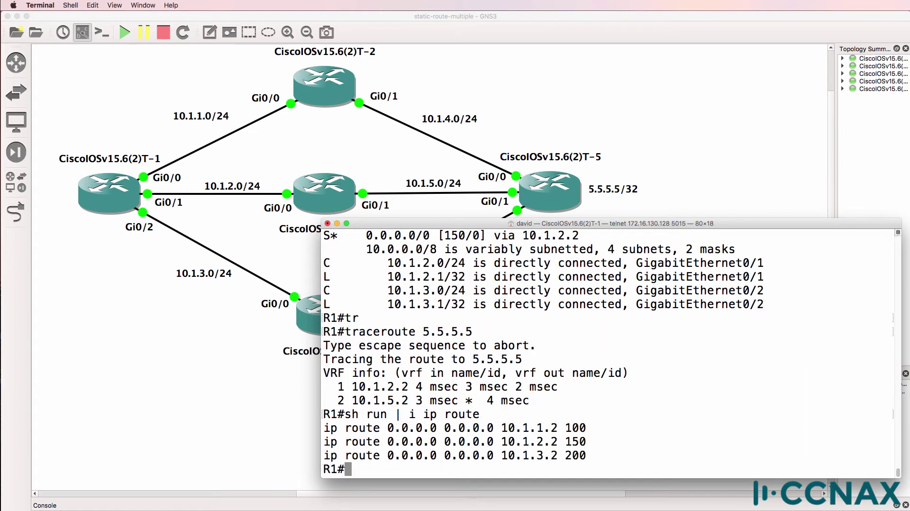
{"action": "left_click_drag", "start_coordinate": [590, 446], "coordinate": [325, 448]}
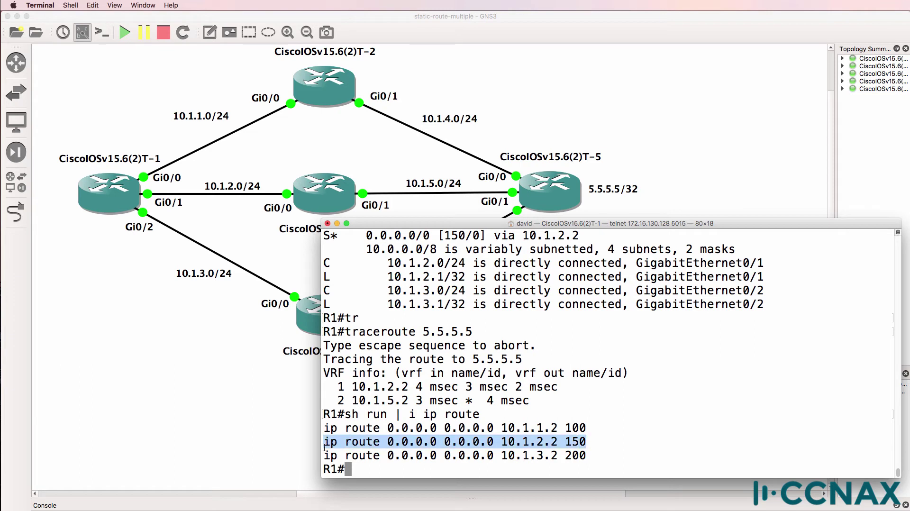
{"action": "left_click_drag", "start_coordinate": [502, 425], "coordinate": [560, 424]}
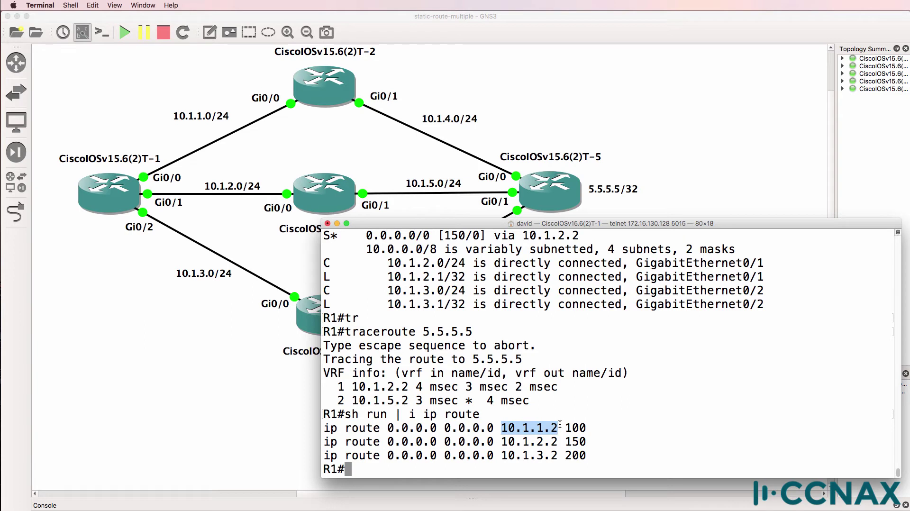
Run sh ip int brief and highlight GigabitEthernet0/0 (10.1.1.1) as administratively down.
{"action": "type", "text": "sh ip int brief"}
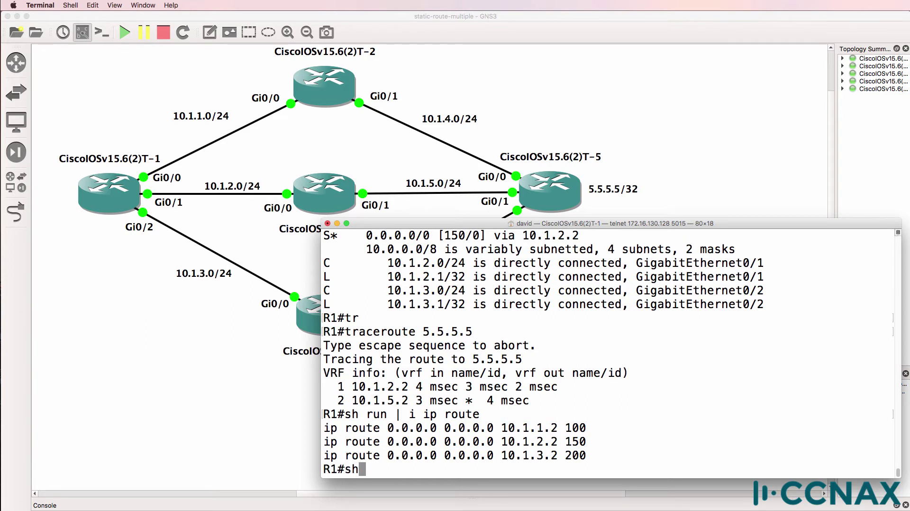
{"action": "key", "text": "Return"}
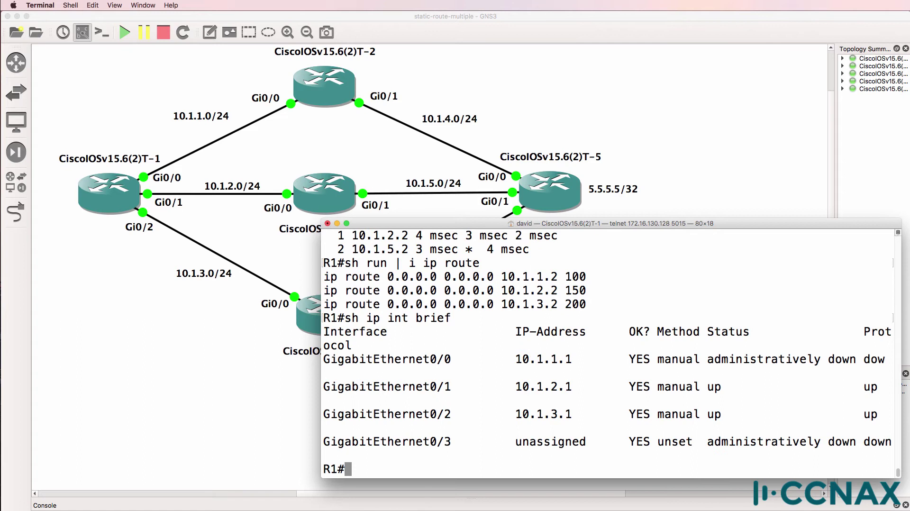
{"action": "left_click_drag", "start_coordinate": [565, 361], "coordinate": [843, 356]}
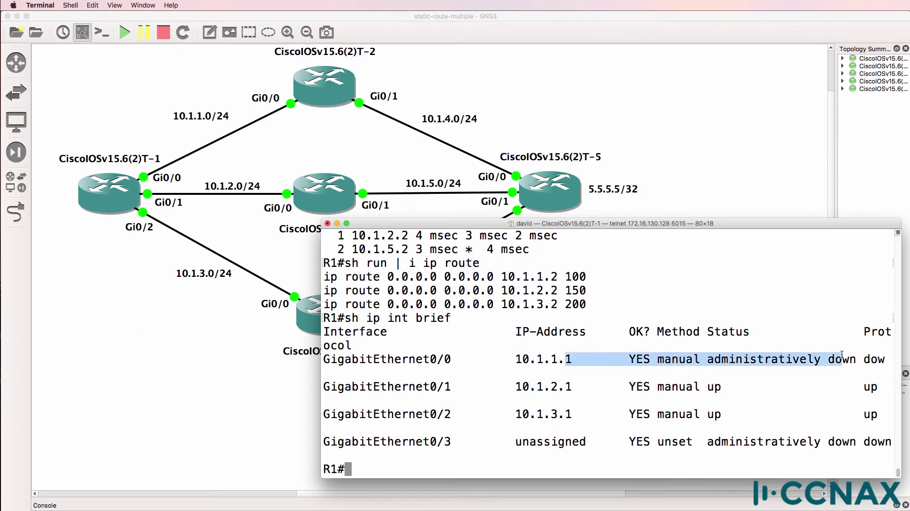
{"action": "left_click", "coordinate": [546, 383]}
{"action": "left_click_drag", "start_coordinate": [516, 360], "coordinate": [574, 359]}
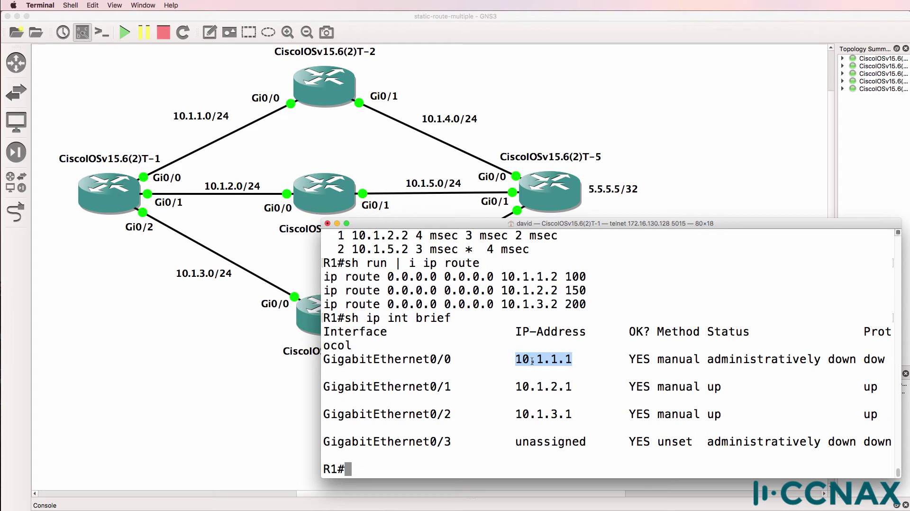
{"action": "left_click_drag", "start_coordinate": [473, 360], "coordinate": [271, 364]}
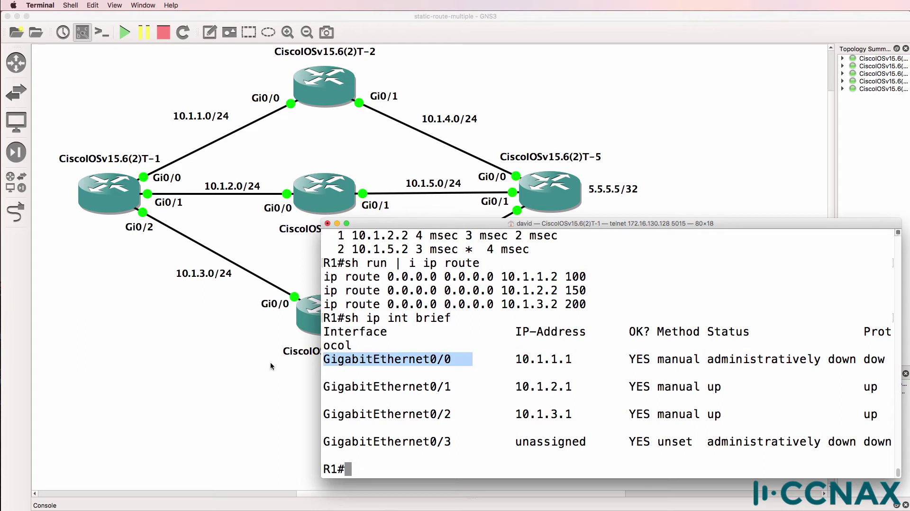
Compare next hop 10.1.1.2 with Gi0/0's address and highlight the distance-100 and distance-150 default routes.
{"action": "left_click_drag", "start_coordinate": [502, 276], "coordinate": [558, 277]}
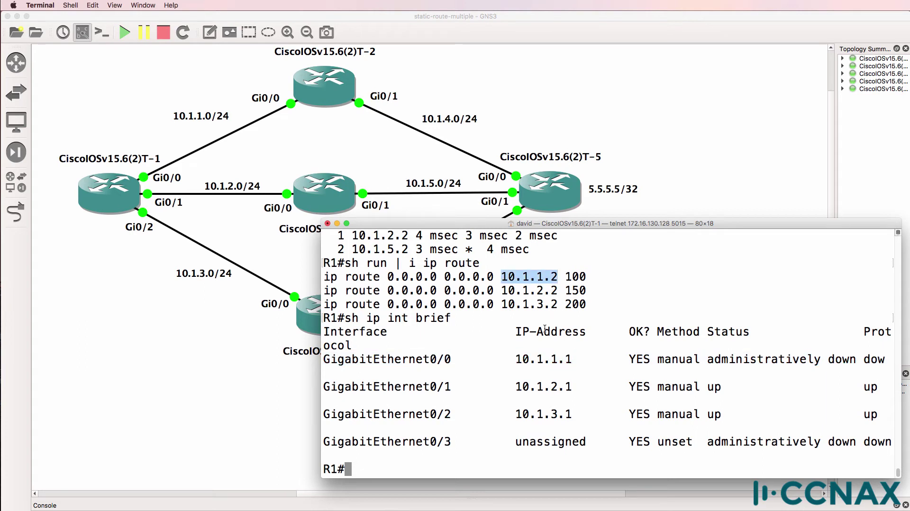
{"action": "left_click_drag", "start_coordinate": [509, 359], "coordinate": [581, 357]}
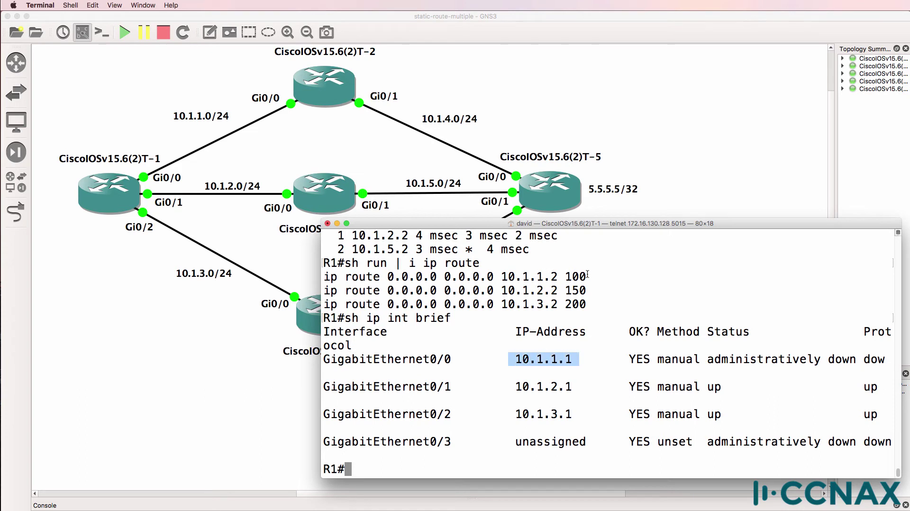
{"action": "left_click_drag", "start_coordinate": [589, 277], "coordinate": [311, 274]}
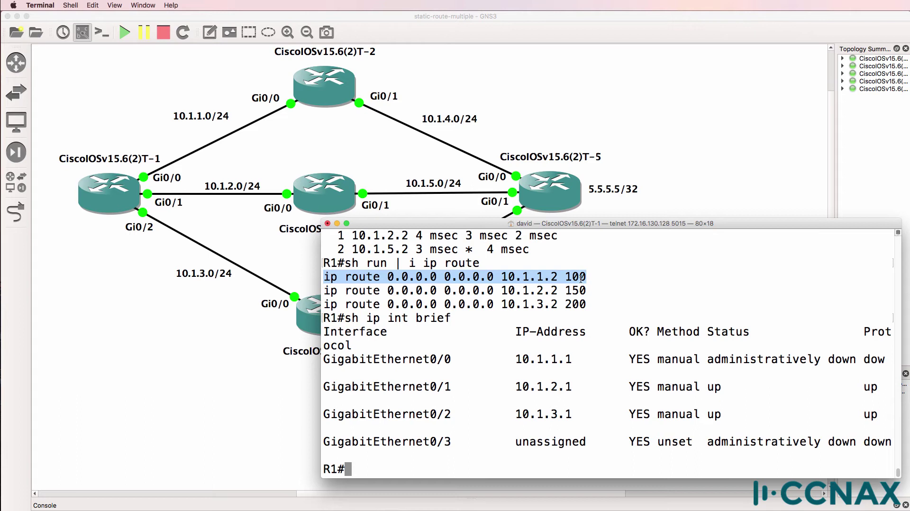
{"action": "left_click_drag", "start_coordinate": [588, 290], "coordinate": [320, 286]}
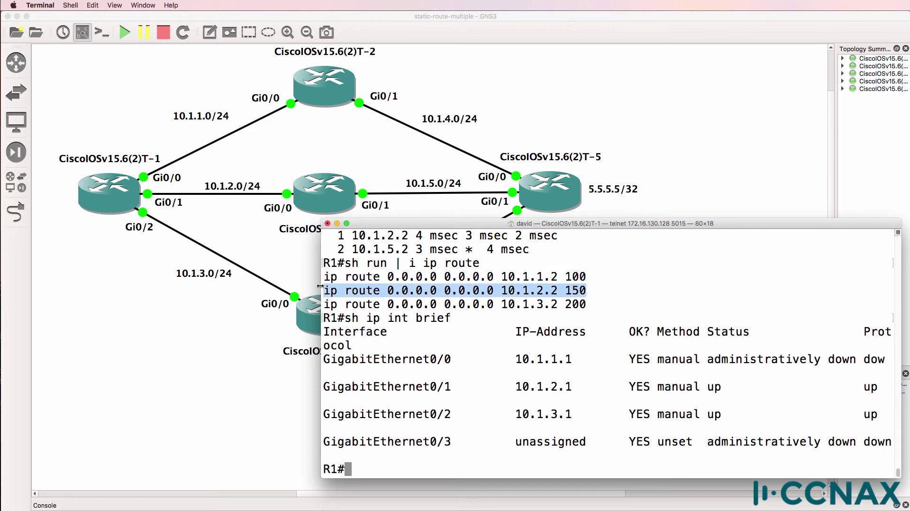
Display R1's routing table and mark the current default route via 10.1.2.2.
{"action": "type", "text": "sh ip route"}
{"action": "key", "text": "Return"}
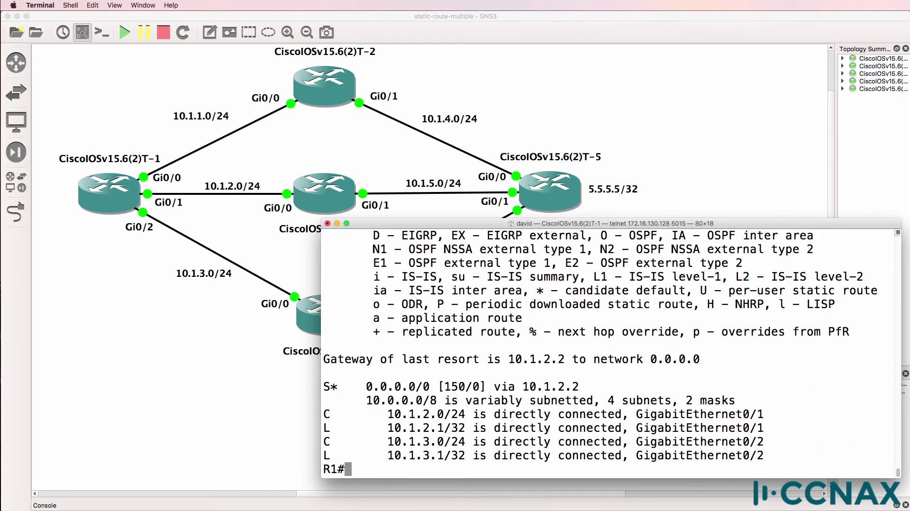
{"action": "double_click", "coordinate": [328, 387]}
{"action": "left_click_drag", "start_coordinate": [606, 380], "coordinate": [606, 380]}
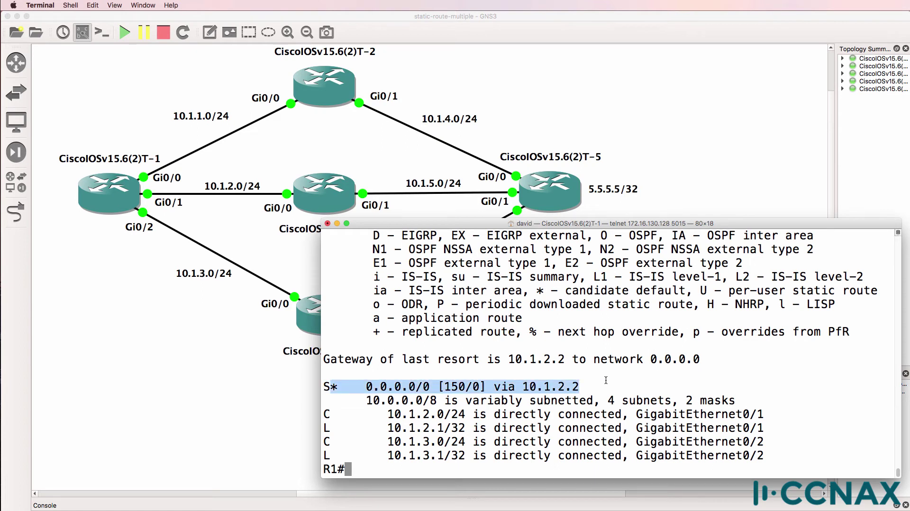
Shut down Gi0/1 and confirm the distance-200 default route via 10.1.3.2 takes over.
{"action": "type", "text": "conf t"}
{"action": "key", "text": "Return"}
{"action": "type", "text": "int g0/1"}
{"action": "key", "text": "Return"}
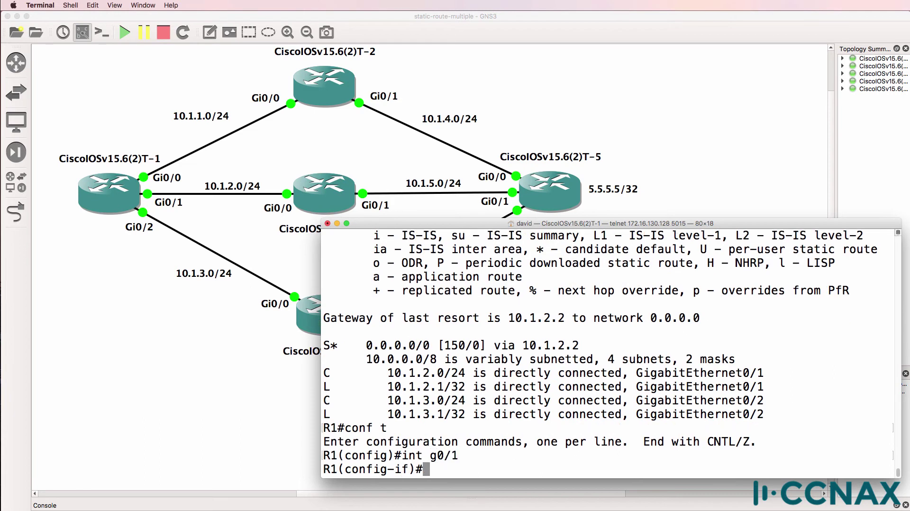
{"action": "type", "text": "shut"}
{"action": "key", "text": "Return"}
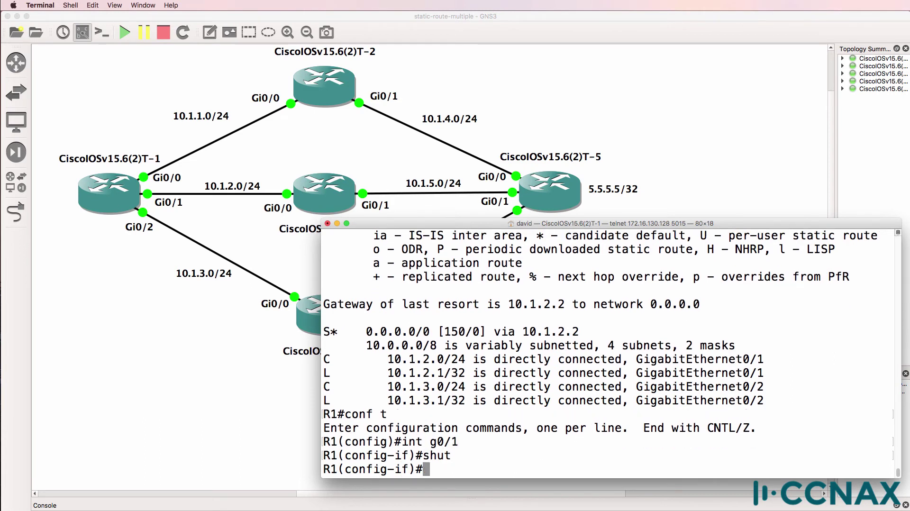
{"action": "type", "text": "end"}
{"action": "key", "text": "Return"}
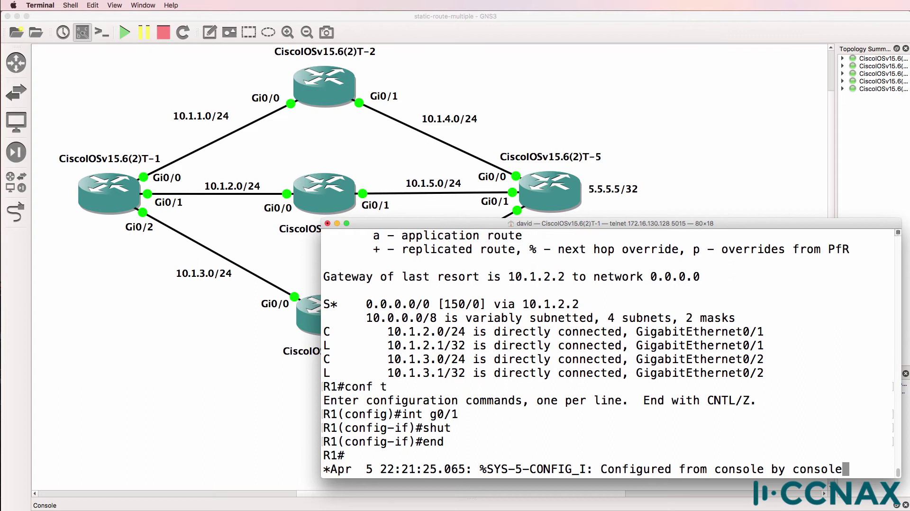
{"action": "key", "text": "Return"}
{"action": "type", "text": "sh ip route"}
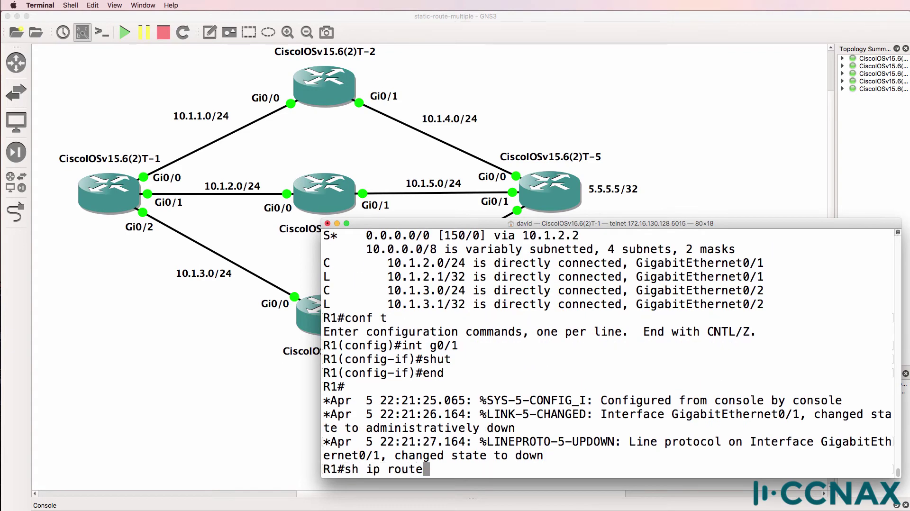
{"action": "key", "text": "Return"}
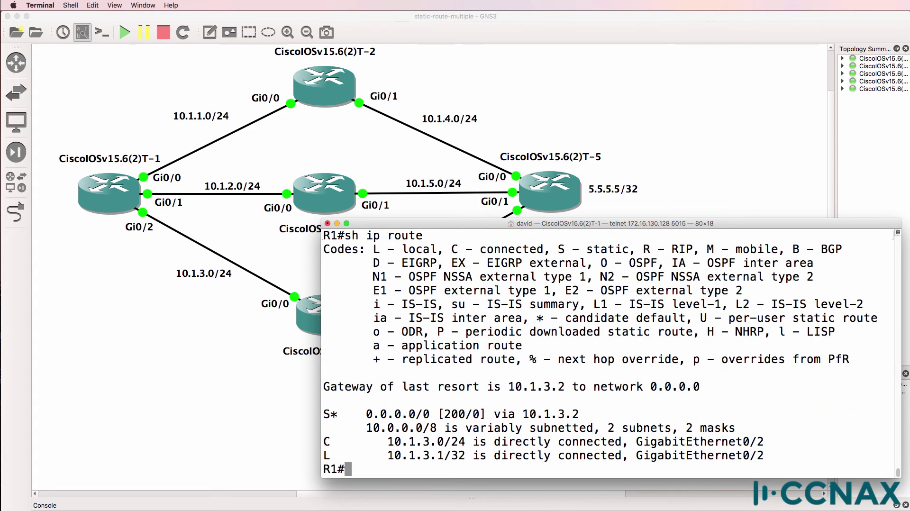
{"action": "left_click_drag", "start_coordinate": [579, 414], "coordinate": [298, 414]}
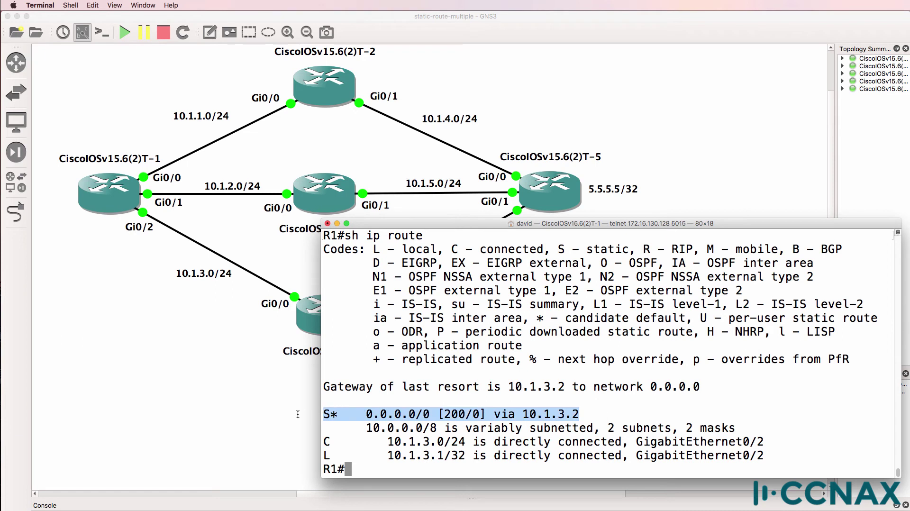
Traceroute 5.5.5.5 via 10.1.3.2 and 10.1.6.2, then ping it with 100 percent success.
{"action": "type", "text": "tr"}
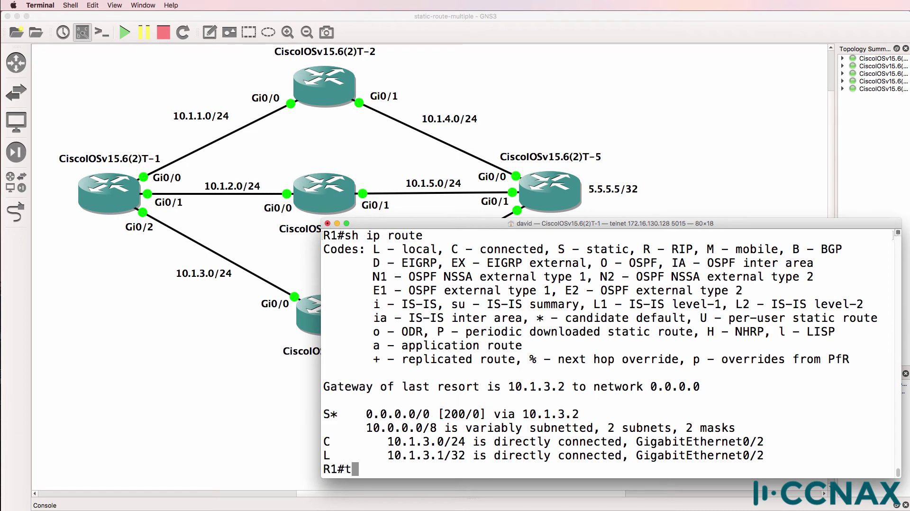
{"action": "key", "text": "Tab"}
{"action": "type", "text": "5.5.5.5"}
{"action": "key", "text": "Return"}
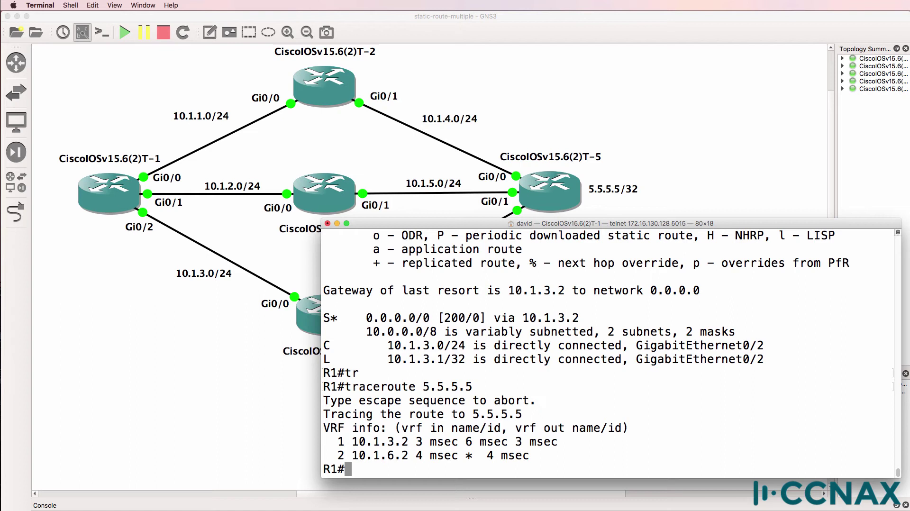
{"action": "type", "text": "ping 5.5.5.5"}
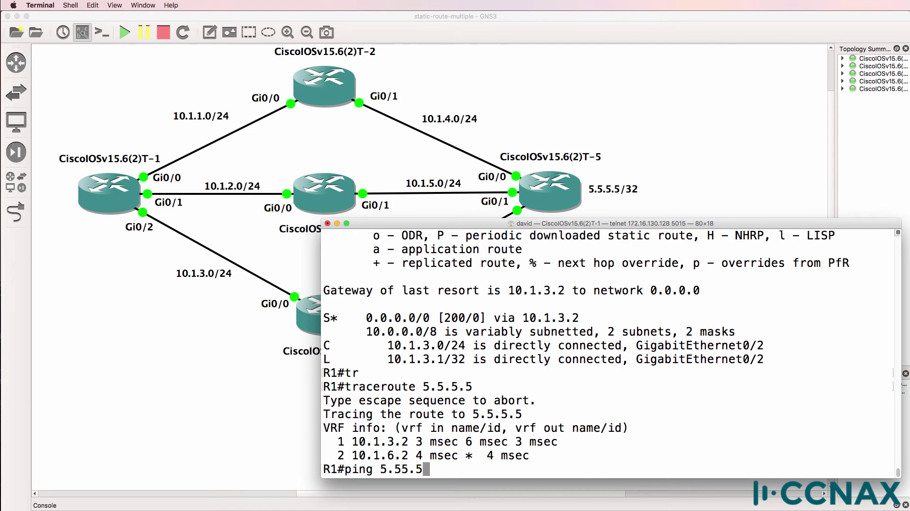
{"action": "key", "text": "BackSpace"}
{"action": "key", "text": "BackSpace"}
{"action": "type", "text": "5.5"}
{"action": "key", "text": "Return"}
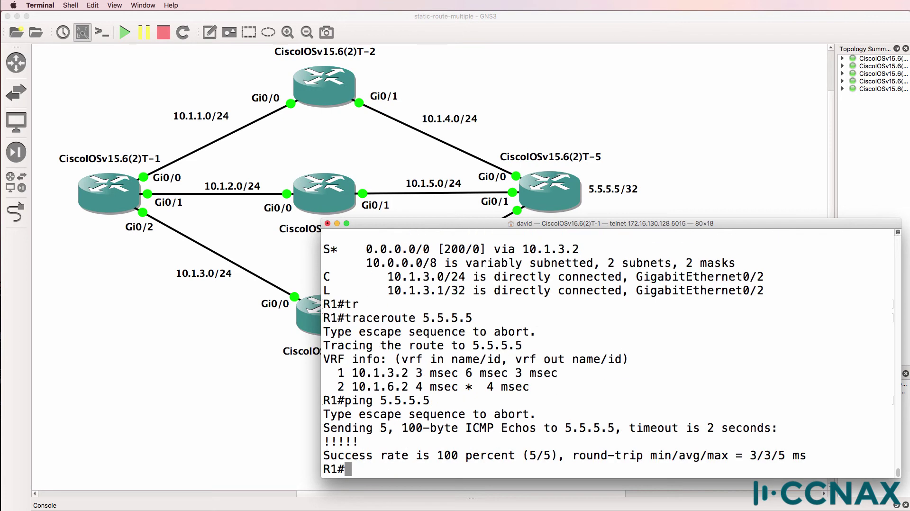
Recheck the routing table, highlighting distance 200 and next hop 10.1.3.2.
{"action": "type", "text": "sh ip route"}
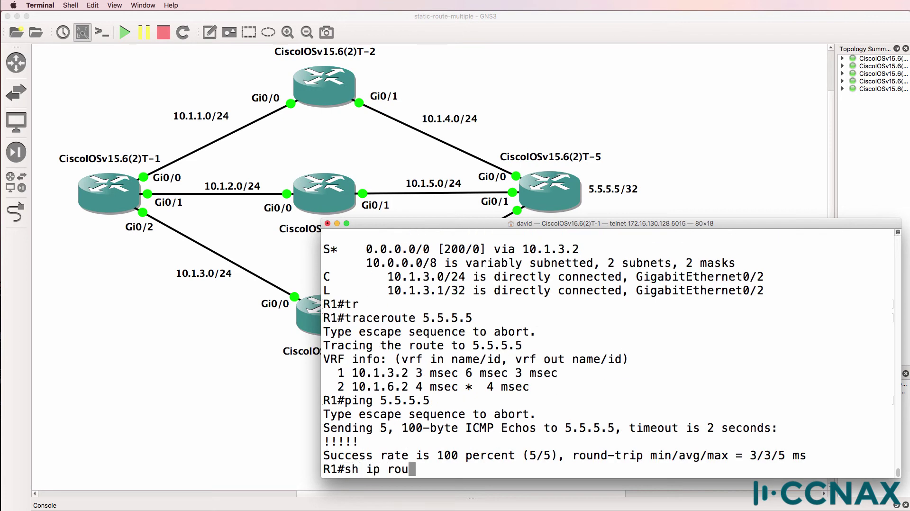
{"action": "key", "text": "Return"}
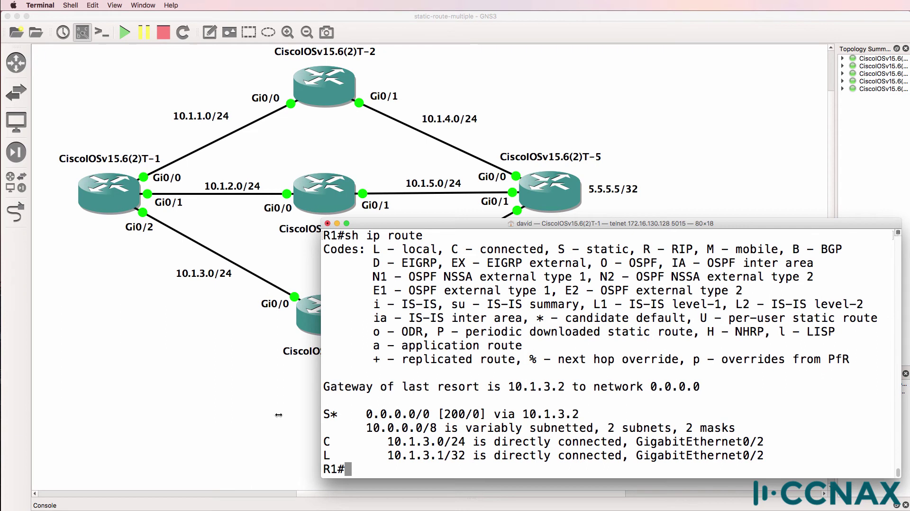
{"action": "left_click_drag", "start_coordinate": [447, 414], "coordinate": [467, 416]}
{"action": "left_click_drag", "start_coordinate": [524, 415], "coordinate": [629, 414]}
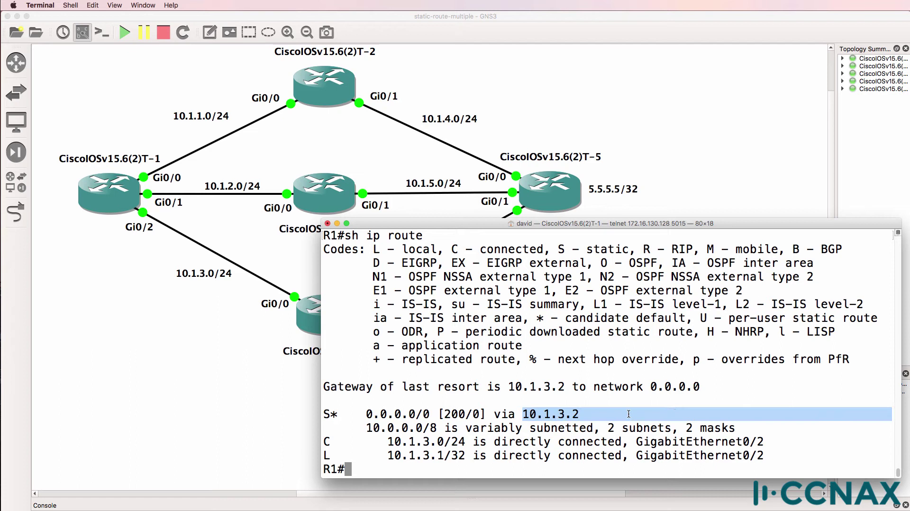
Re-enable R1's GigabitEthernet0/1 with 'no shut' and exit configuration mode.
{"action": "type", "text": "conf t"}
{"action": "key", "text": "Return"}
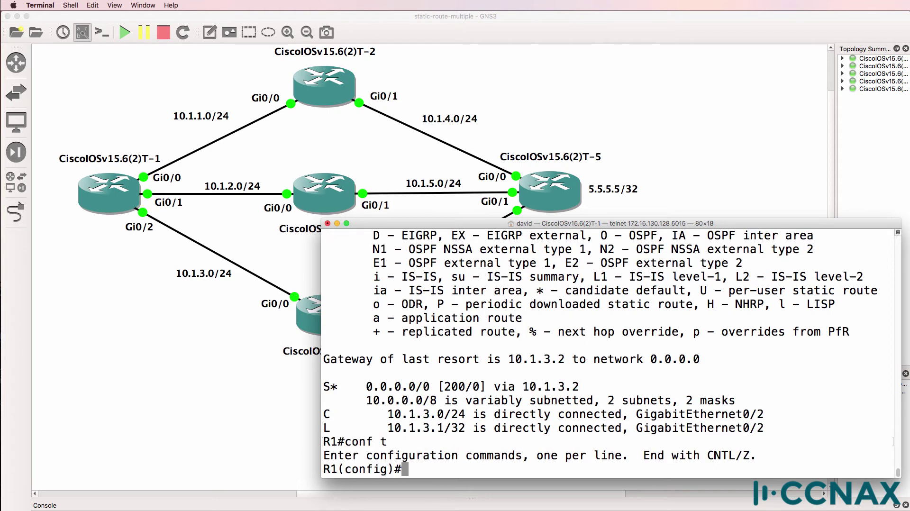
{"action": "type", "text": "int g0/1"}
{"action": "key", "text": "Return"}
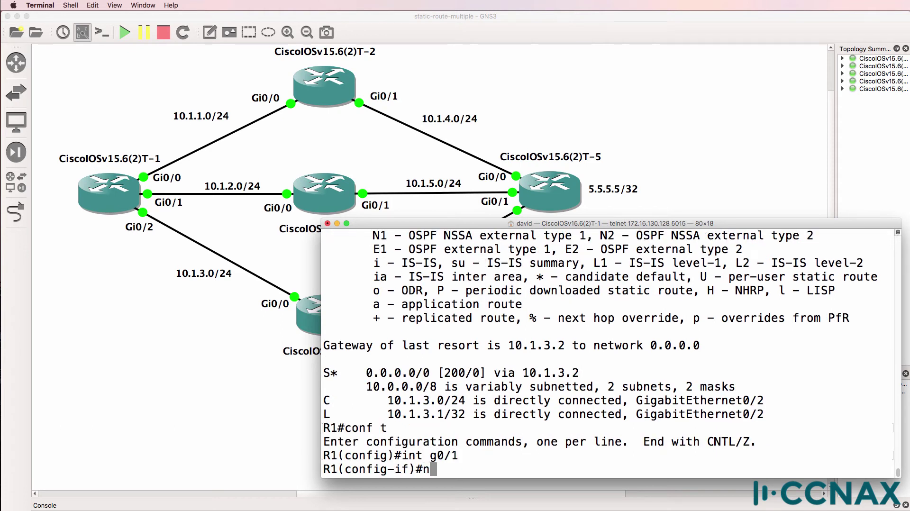
{"action": "type", "text": "no shut"}
{"action": "key", "text": "Return"}
{"action": "type", "text": "end"}
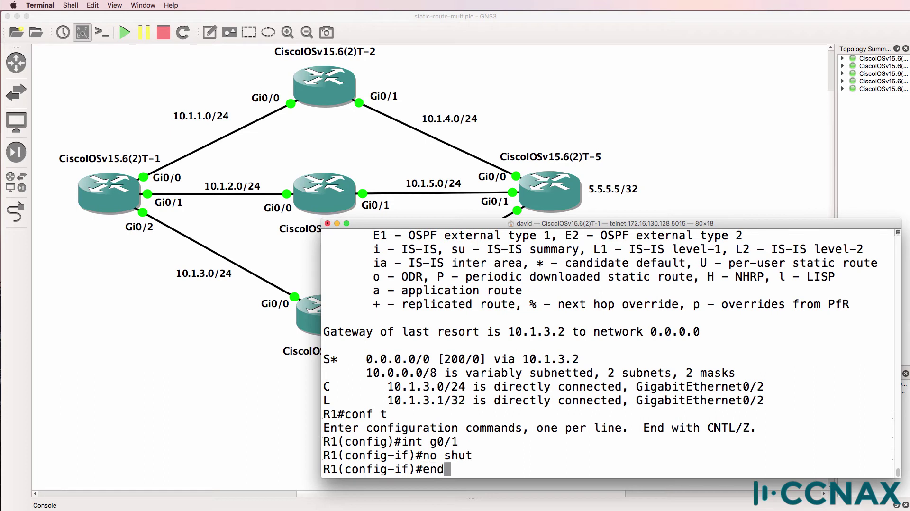
{"action": "key", "text": "Return"}
Show R1's routing table and highlight the default route via 10.1.2.2 with distance 150.
{"action": "type", "text": "sh ip route"}
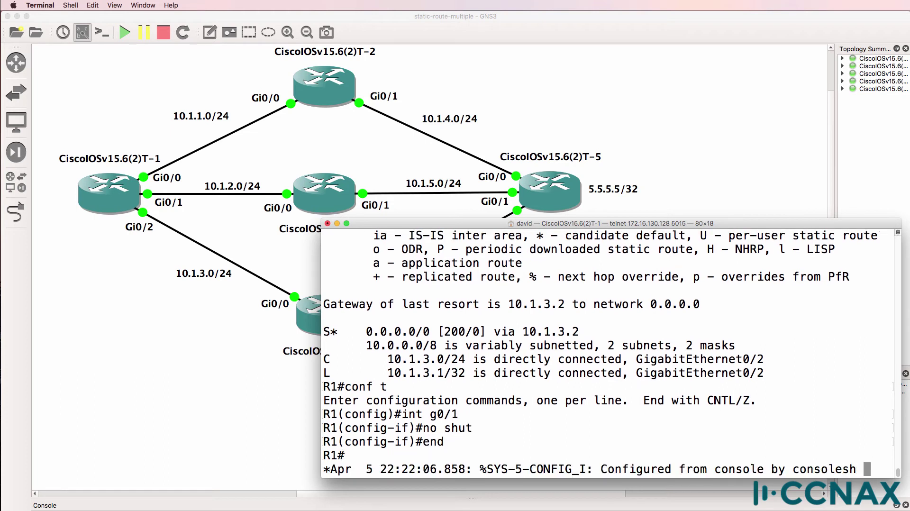
{"action": "key", "text": "Return"}
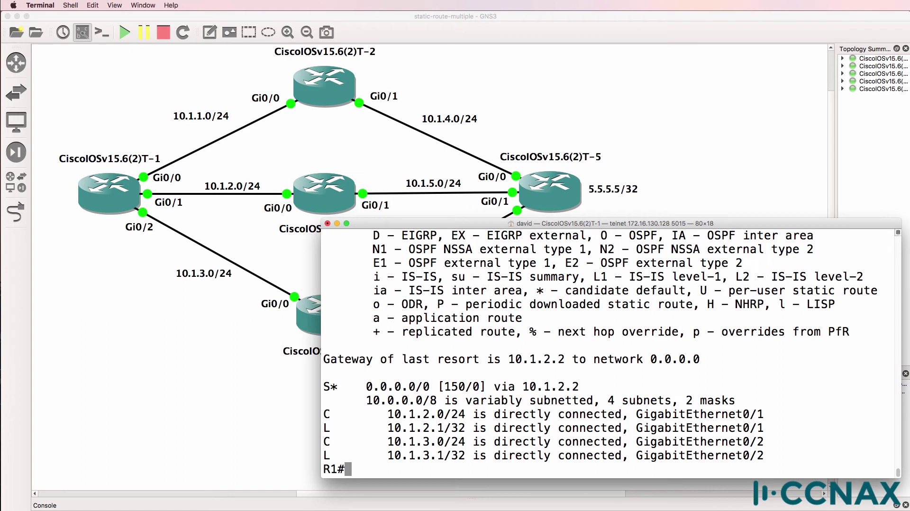
{"action": "left_click_drag", "start_coordinate": [581, 383], "coordinate": [319, 385]}
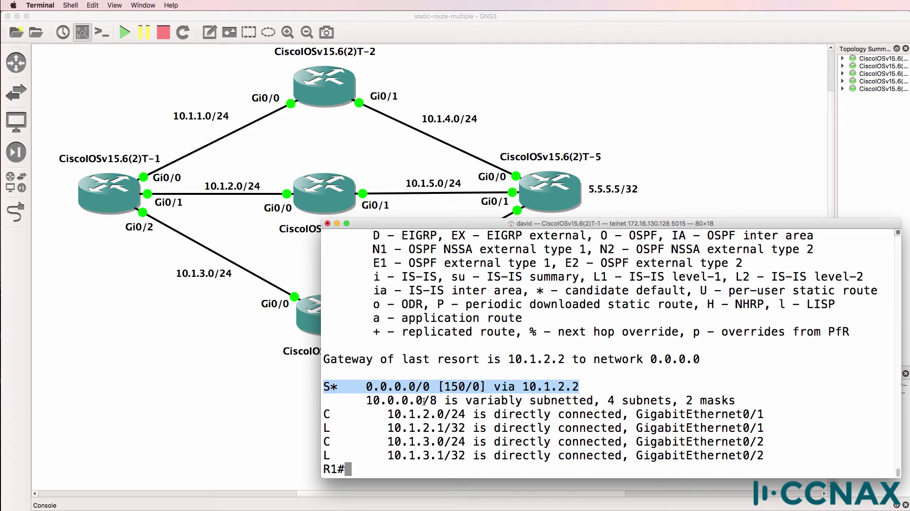
{"action": "left_click_drag", "start_coordinate": [444, 387], "coordinate": [464, 387]}
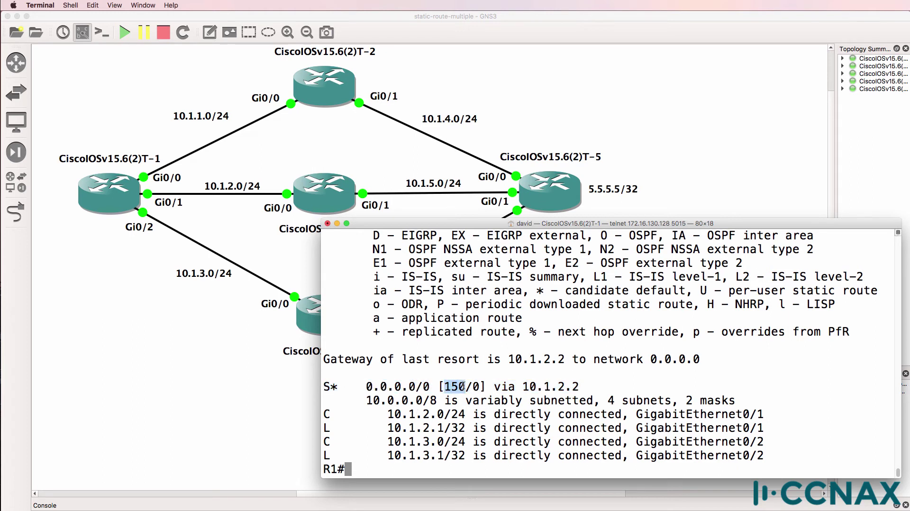
Re-enable R1's GigabitEthernet0/0 with 'no shut' and exit configuration mode.
{"action": "type", "text": "conf t"}
{"action": "key", "text": "Return"}
{"action": "type", "text": "int "}
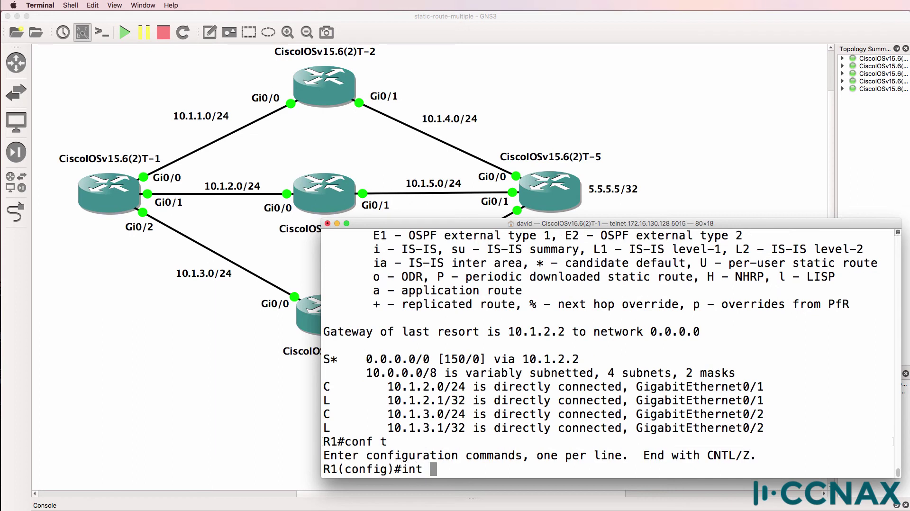
{"action": "type", "text": "g0/0/"}
{"action": "key", "text": "Return"}
{"action": "type", "text": "no shut"}
{"action": "key", "text": "Return"}
{"action": "type", "text": "end"}
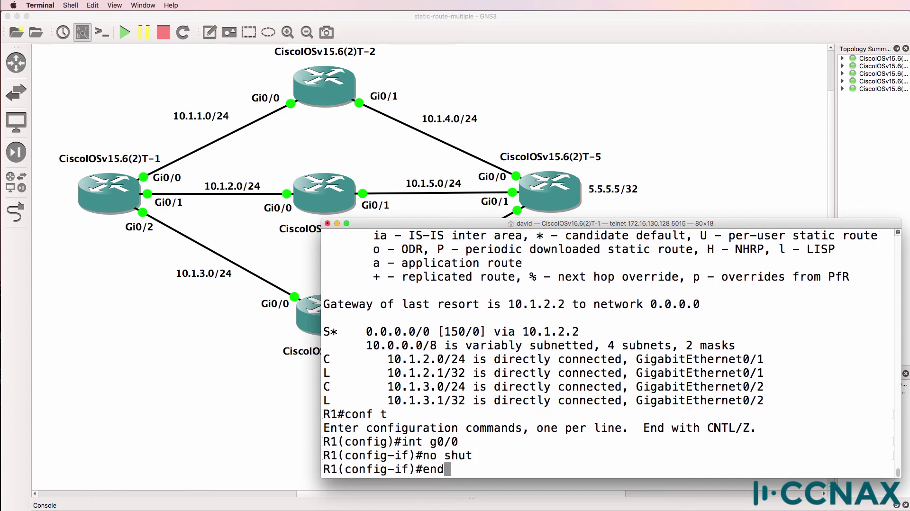
{"action": "key", "text": "Return"}
Display R1's updated routing table and recall the 'sh ip route' command.
{"action": "type", "text": "sh ip route"}
{"action": "key", "text": "Return"}
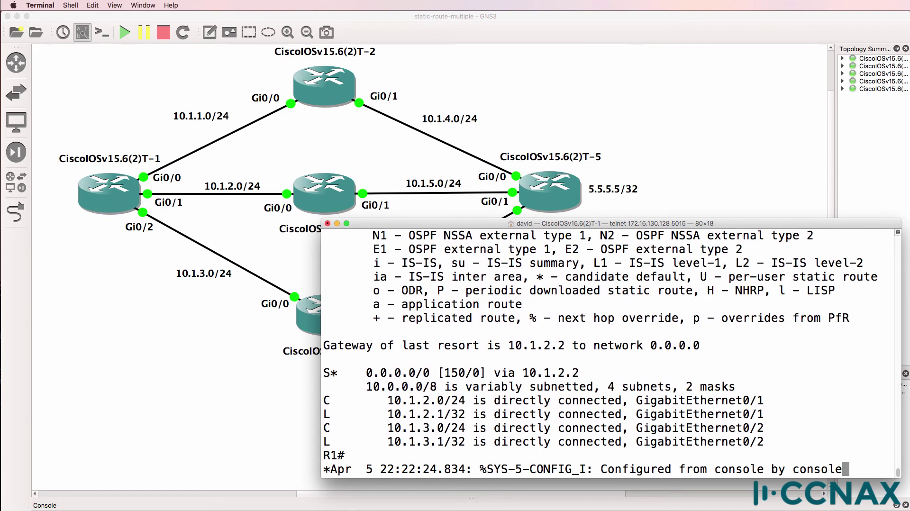
{"action": "key", "text": "Return"}
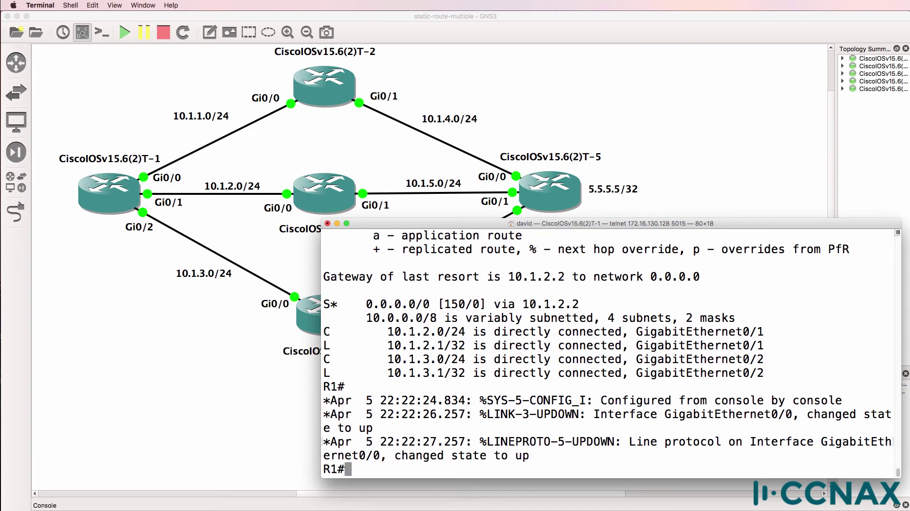
{"action": "key", "text": "Up"}
{"action": "key", "text": "Return"}
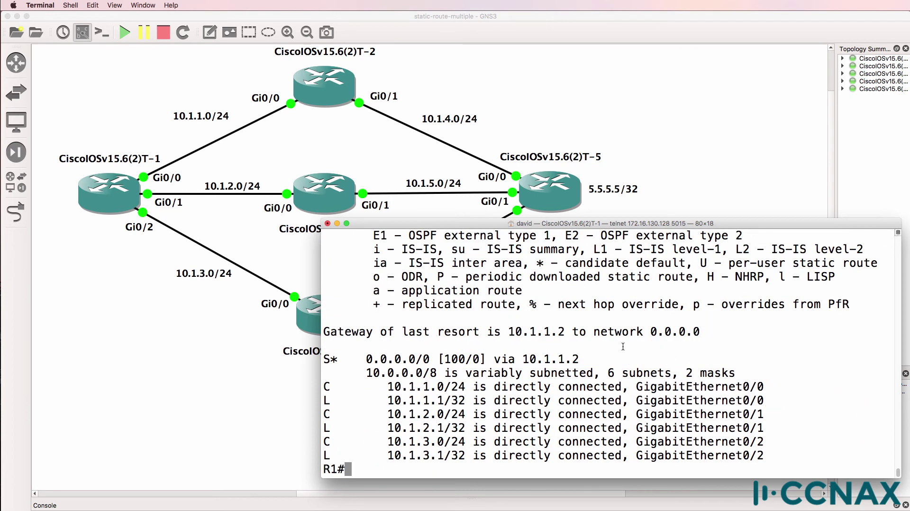
{"action": "left_click_drag", "start_coordinate": [584, 359], "coordinate": [290, 356]}
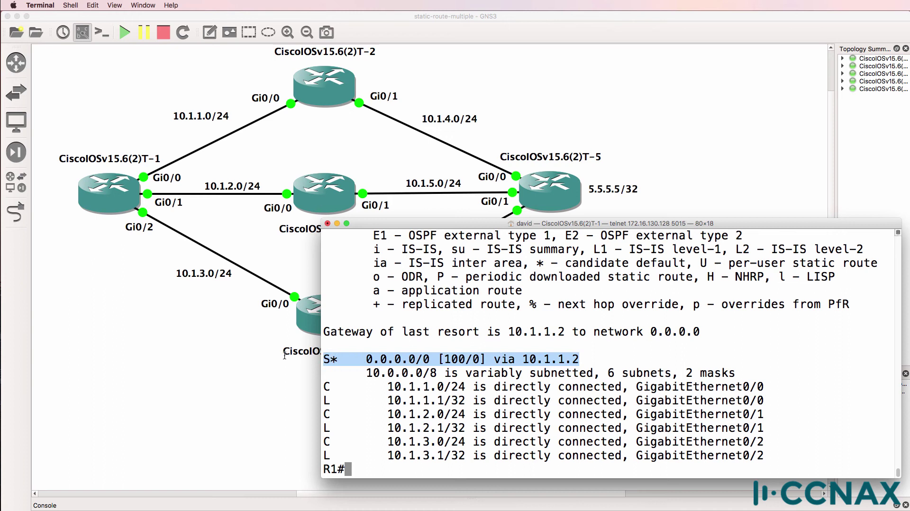
{"action": "left_click", "coordinate": [282, 354]}
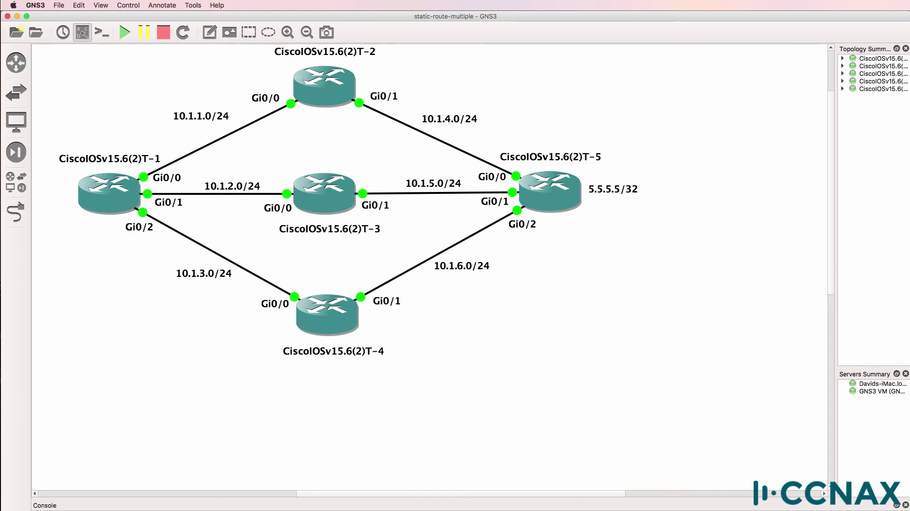
Run 'sh ip int brief' on R1 and highlight GigabitEthernet0/0's address and up status.
{"action": "key", "text": "super+Tab"}
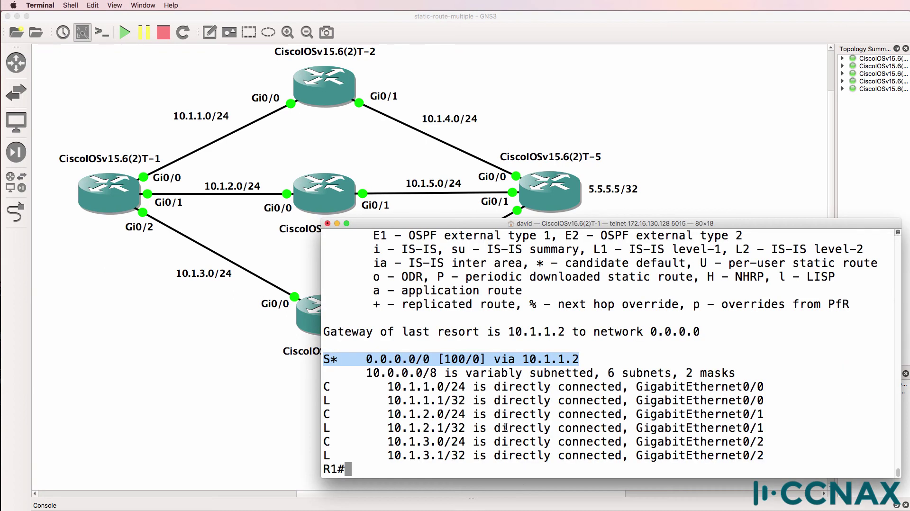
{"action": "key", "text": "Return"}
{"action": "type", "text": "sh "}
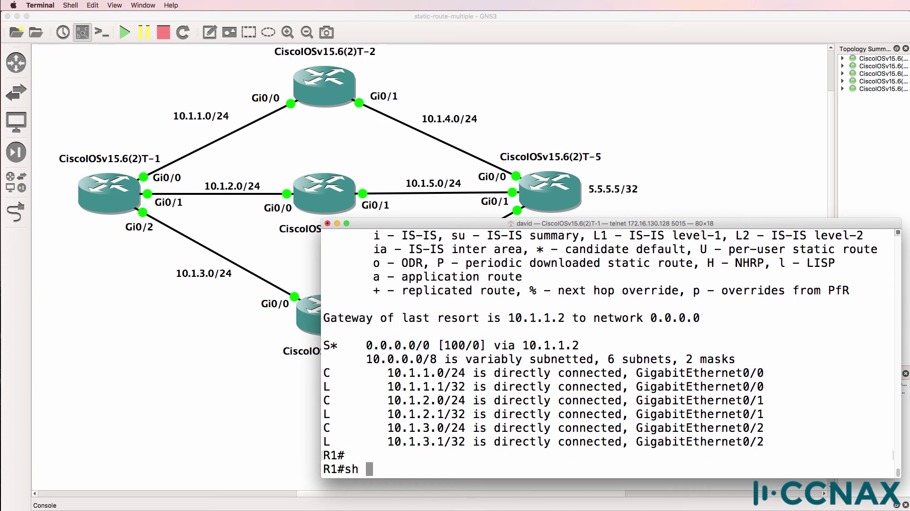
{"action": "type", "text": "ip int brief"}
{"action": "key", "text": "Return"}
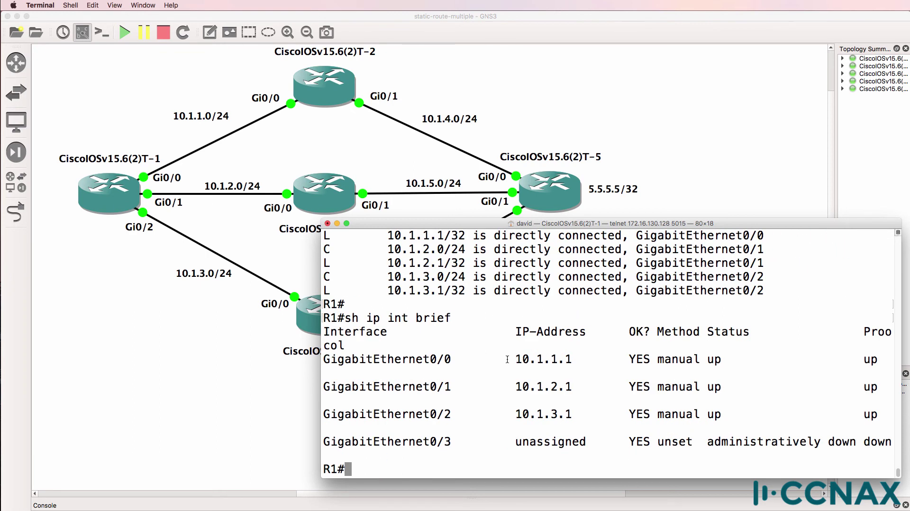
{"action": "left_click_drag", "start_coordinate": [508, 358], "coordinate": [880, 366]}
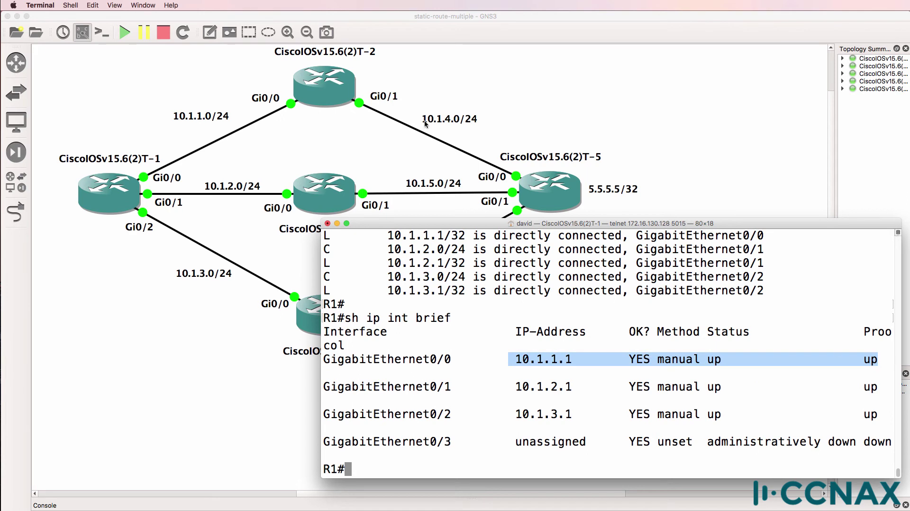
Point out the 10.1.4.0/24 link between R2 and R5, then move R1's console lower left.
{"action": "left_click", "coordinate": [426, 138]}
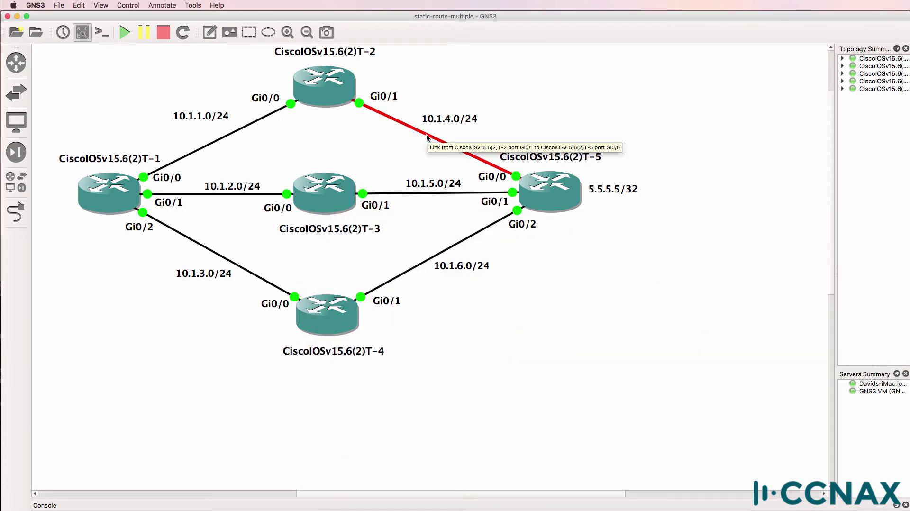
{"action": "key", "text": "super+Tab"}
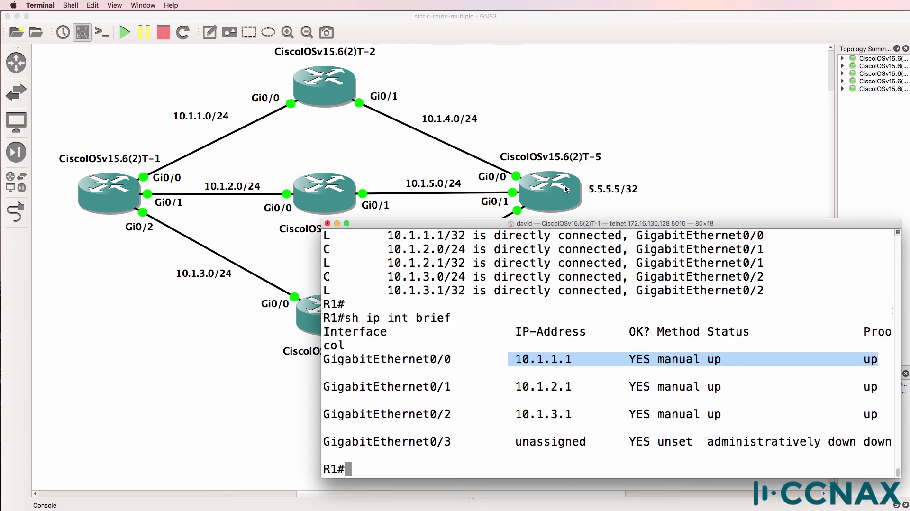
{"action": "left_click_drag", "start_coordinate": [559, 223], "coordinate": [271, 237]}
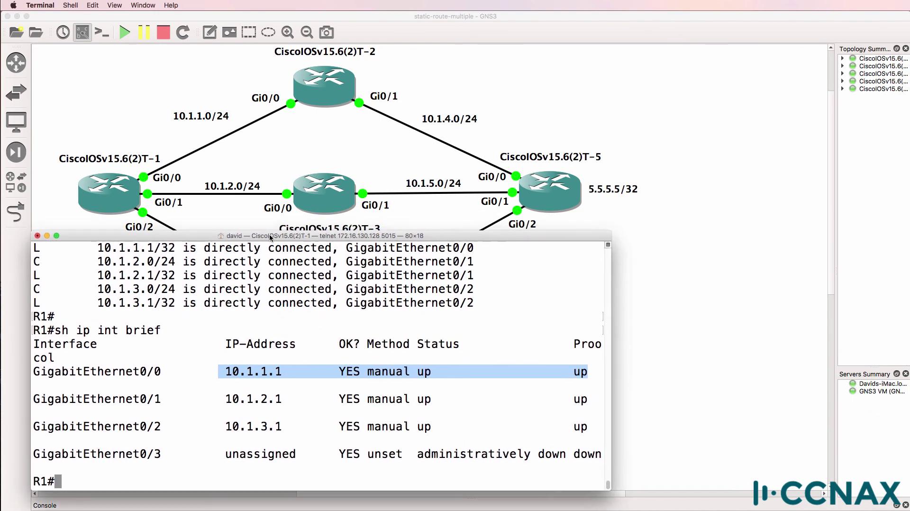
Type 'ping 5.5.5.5 repeat 1000' at R1's prompt without running it.
{"action": "type", "text": "ping "}
{"action": "type", "text": "5.5.55."}
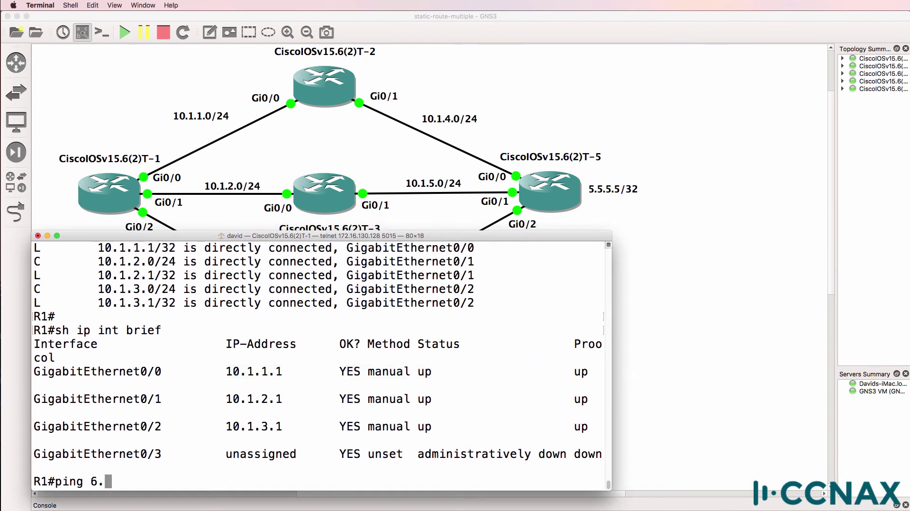
{"action": "key", "text": "BackSpace"}
{"action": "key", "text": "BackSpace"}
{"action": "type", "text": ".5."}
{"action": "key", "text": "BackSpace"}
{"action": "type", "text": "re"}
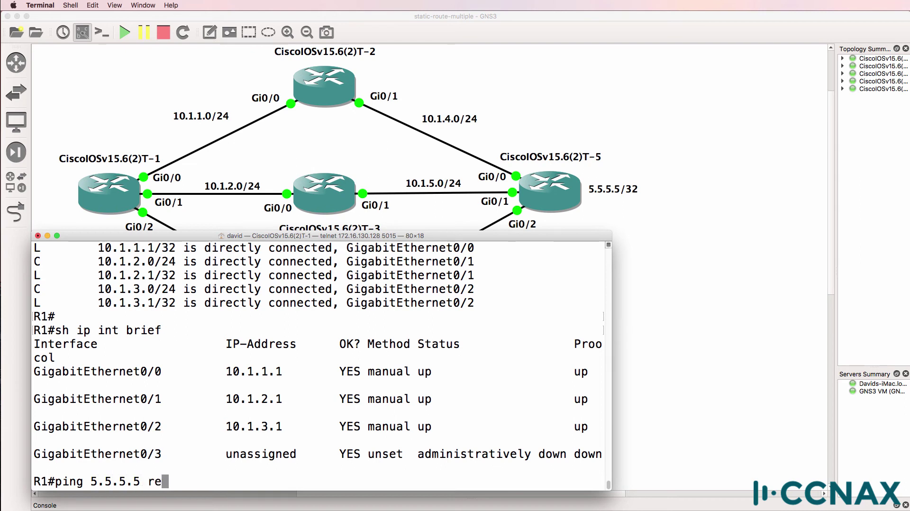
{"action": "type", "text": "peat 1000"}
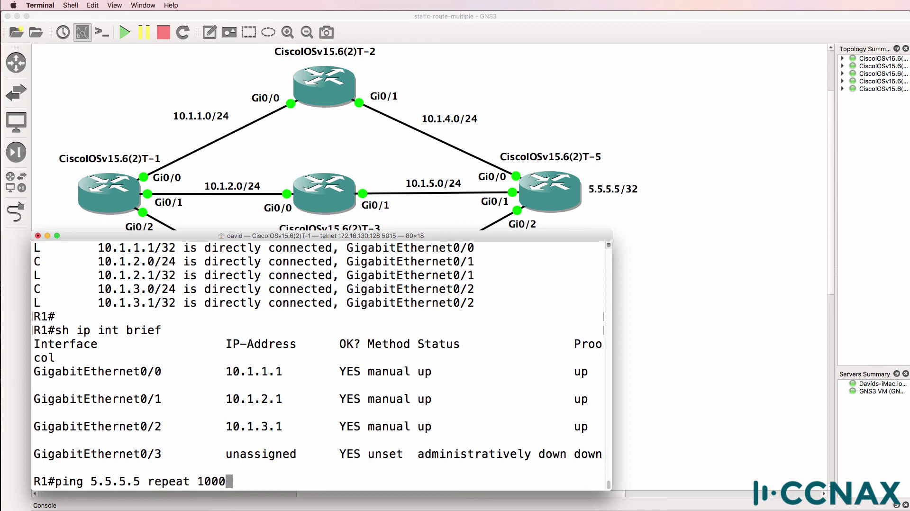
Bring R2's console forward and move it up beside R1's console.
{"action": "key", "text": "super+grave"}
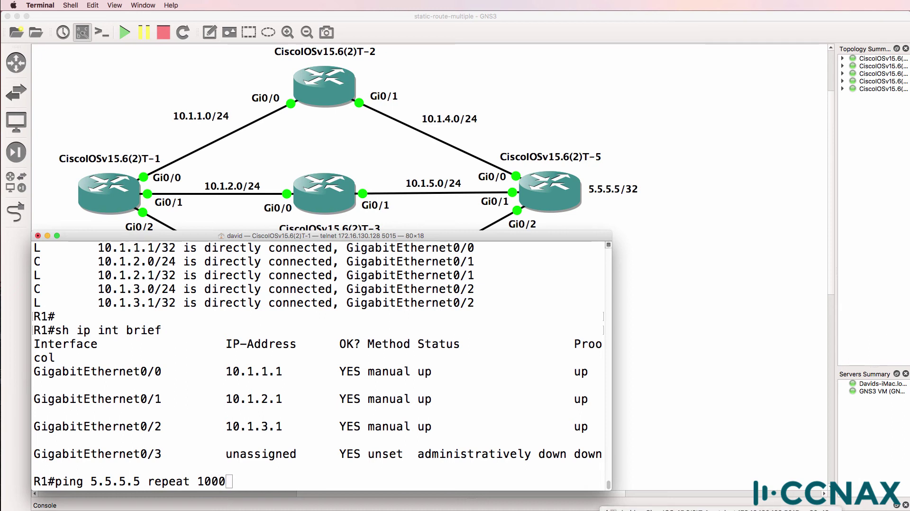
{"action": "key", "text": "super+grave"}
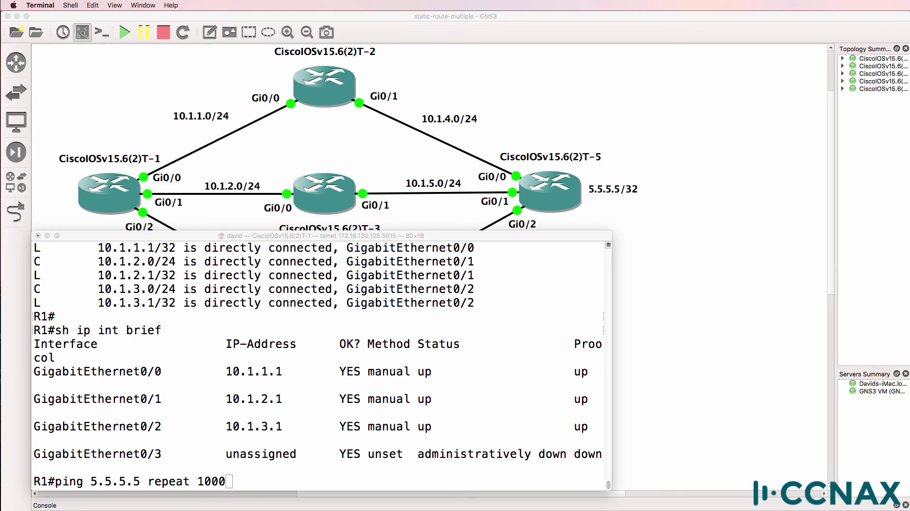
{"action": "left_click_drag", "start_coordinate": [505, 507], "coordinate": [454, 231]}
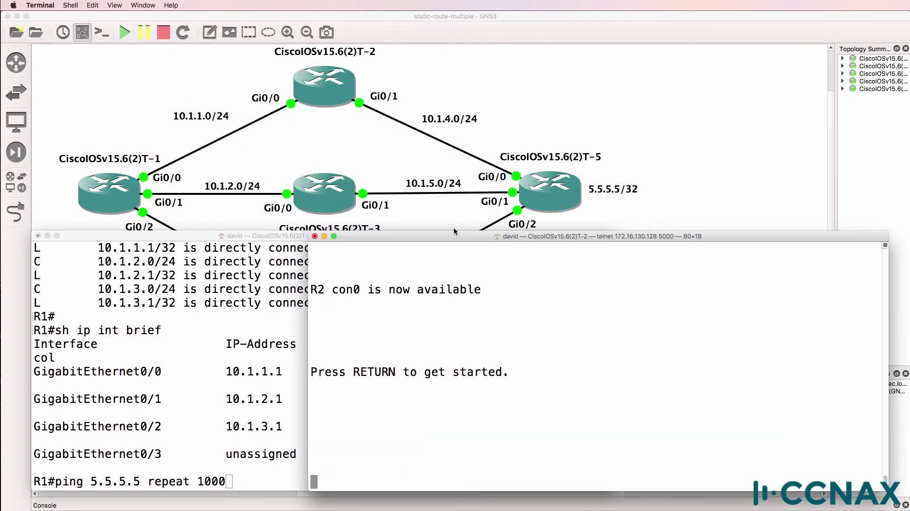
On R2, enter configuration for GigabitEthernet0/1 and stage the 'shut' command.
{"action": "key", "text": "Return"}
{"action": "type", "text": "en"}
{"action": "key", "text": "Return"}
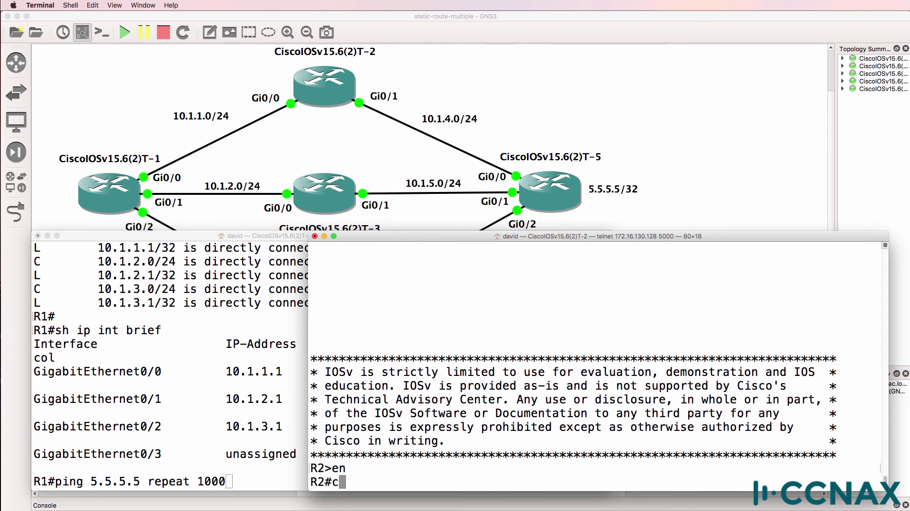
{"action": "type", "text": "conf t"}
{"action": "key", "text": "Return"}
{"action": "type", "text": "int g0/1"}
{"action": "key", "text": "Return"}
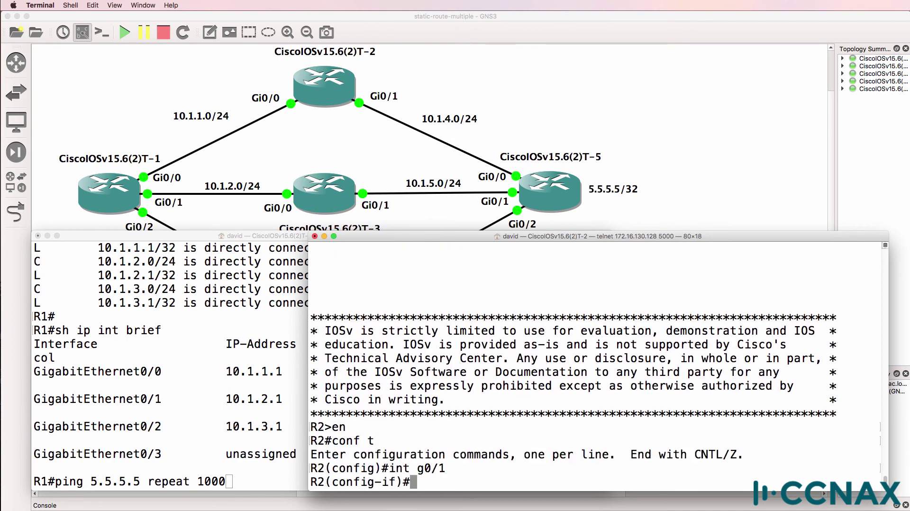
{"action": "type", "text": "shut"}
Start R1's 1000-packet ping to 5.5.5.5, shut R2's Gi0/1, then abort the ping.
{"action": "left_click", "coordinate": [306, 276]}
{"action": "key", "text": "Return"}
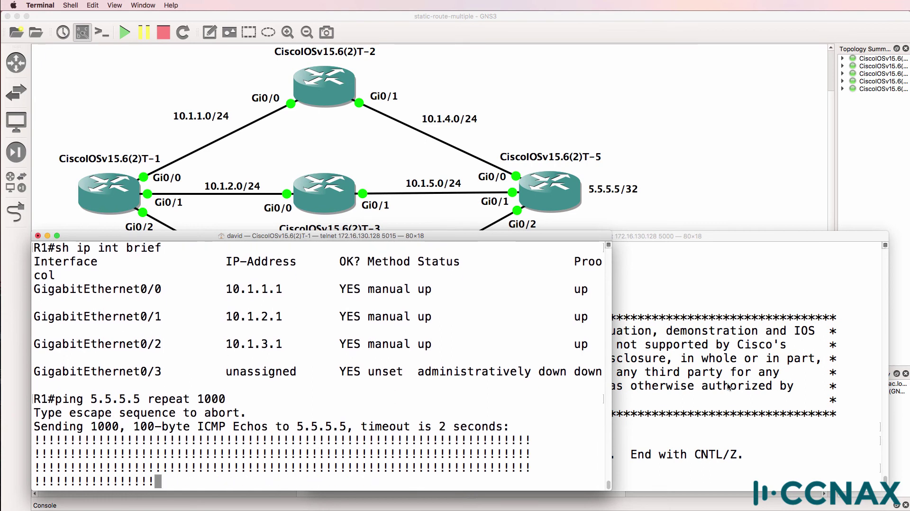
{"action": "left_click", "coordinate": [728, 387]}
{"action": "key", "text": "Return"}
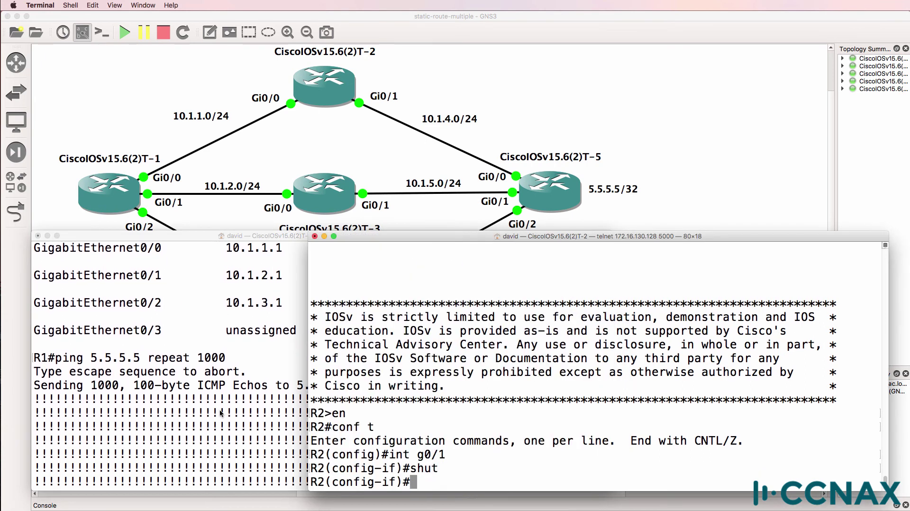
{"action": "left_click", "coordinate": [221, 411]}
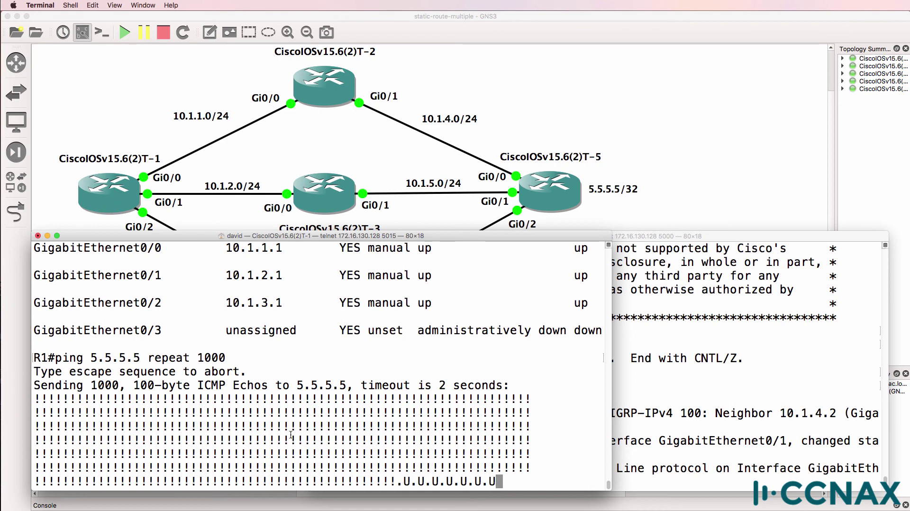
{"action": "key", "text": "ctrl+shift+6"}
Show R1's routing table and mark the 0.0.0.0/0 route via 10.1.1.2.
{"action": "type", "text": "sho"}
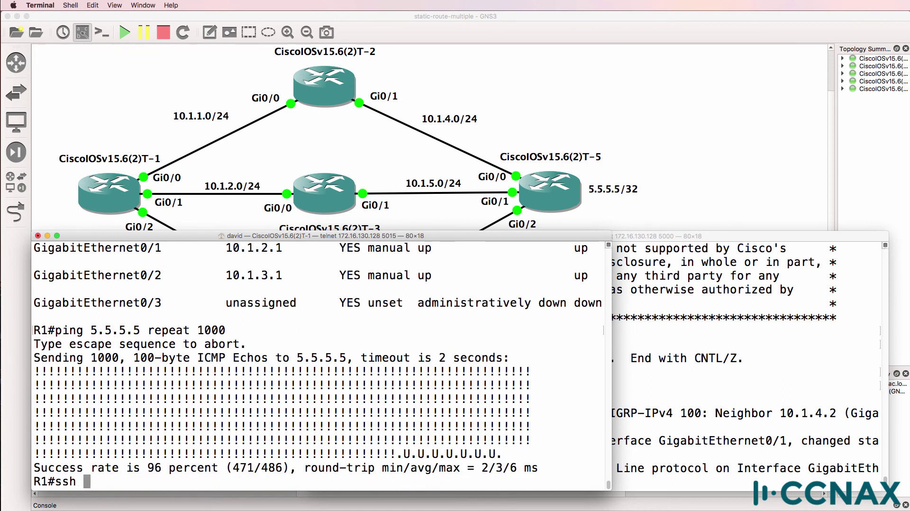
{"action": "key", "text": "BackSpace"}
{"action": "key", "text": "BackSpace"}
{"action": "type", "text": "h ip route"}
{"action": "key", "text": "Return"}
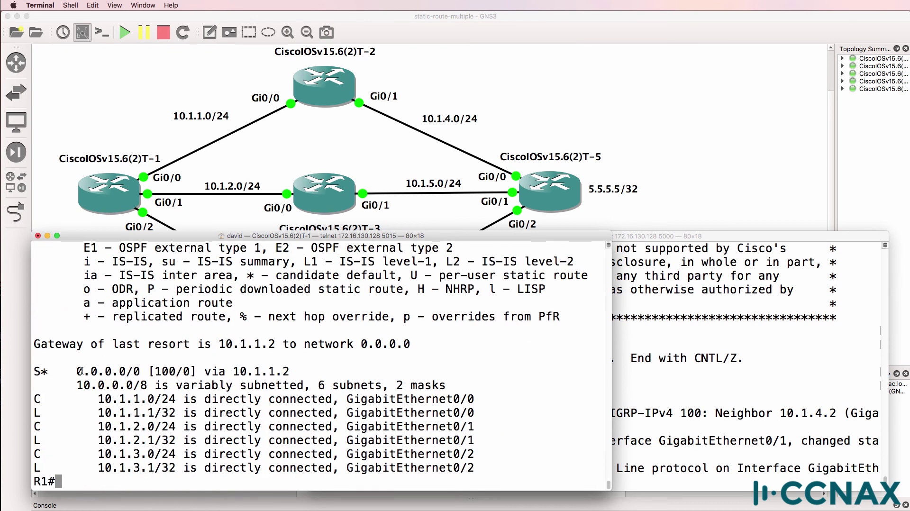
{"action": "left_click_drag", "start_coordinate": [77, 372], "coordinate": [292, 371]}
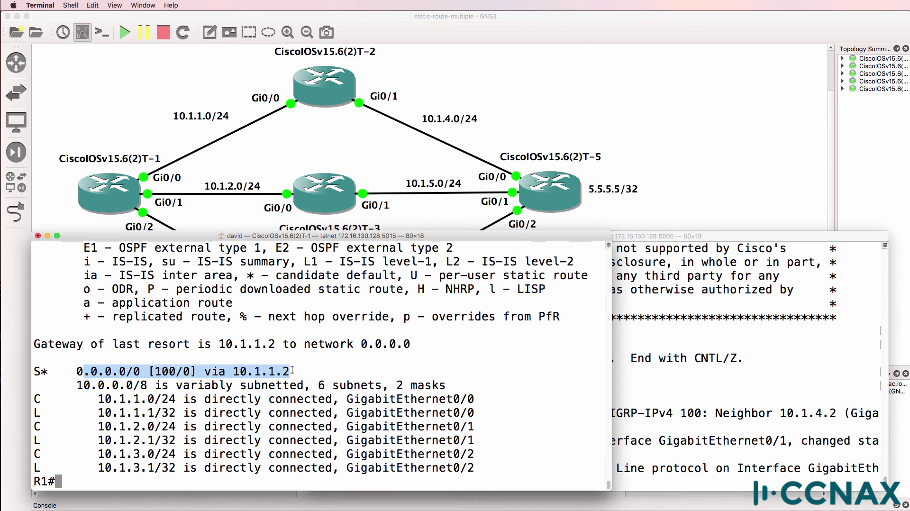
Rerun R1's ping to 5.5.5.5 while re-enabling R2's Gi0/1 with 'no shut'.
{"action": "key", "text": "Up"}
{"action": "key", "text": "Up"}
{"action": "key", "text": "Return"}
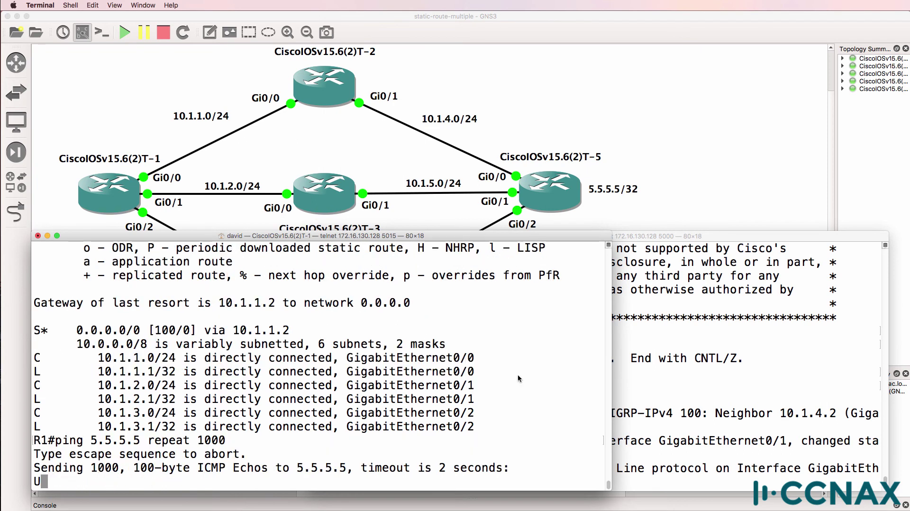
{"action": "left_click", "coordinate": [752, 353]}
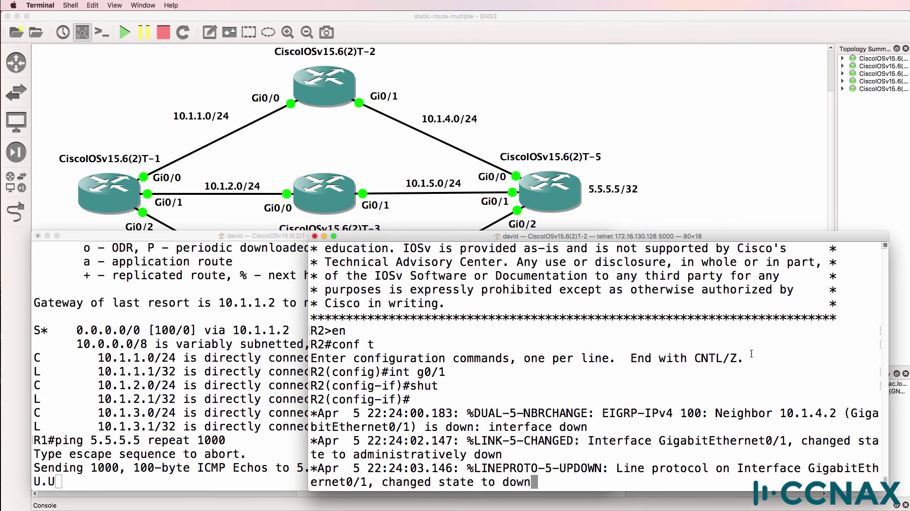
{"action": "key", "text": "Return"}
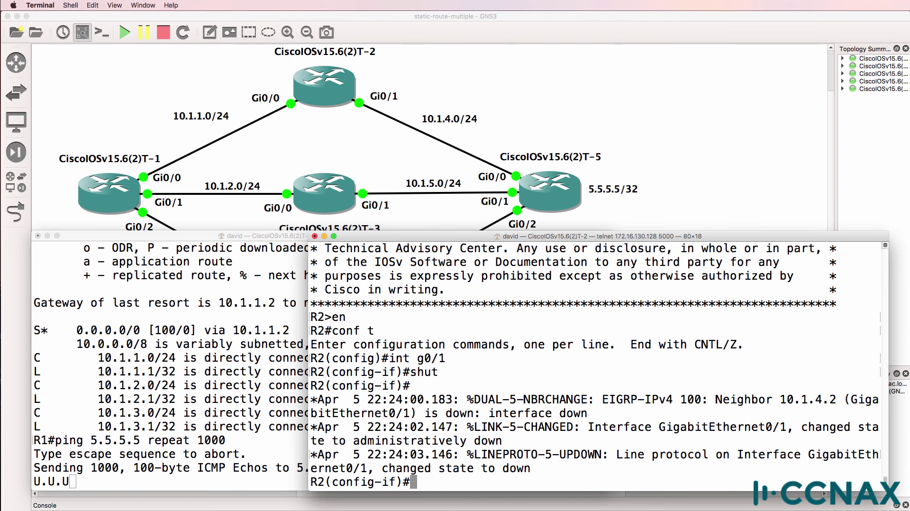
{"action": "type", "text": "no shut"}
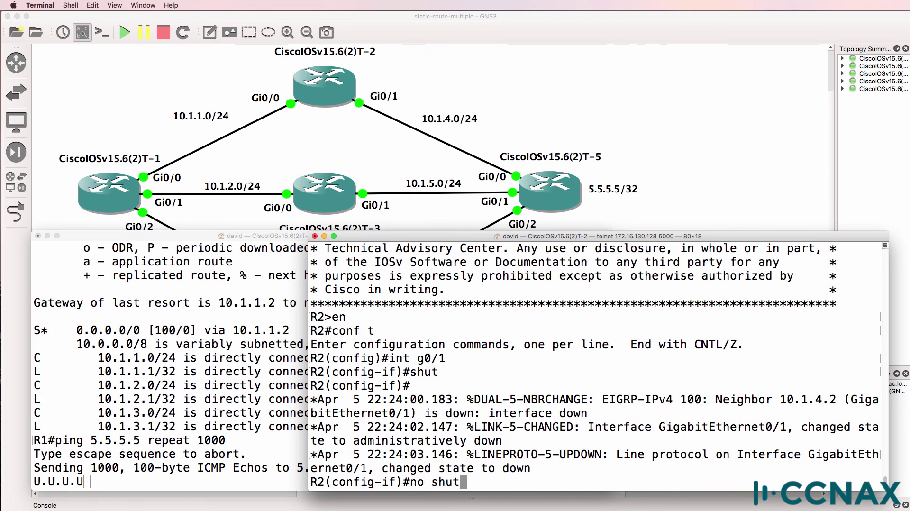
{"action": "key", "text": "Return"}
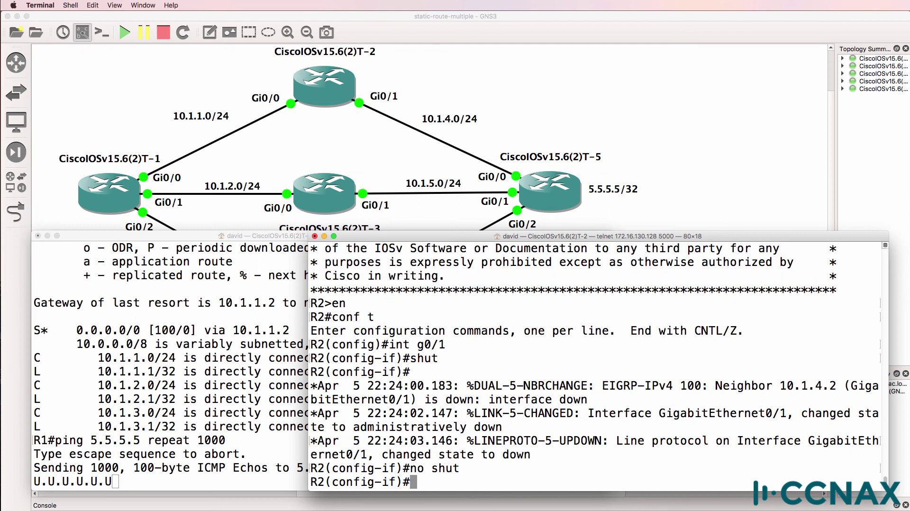
{"action": "left_click", "coordinate": [237, 349]}
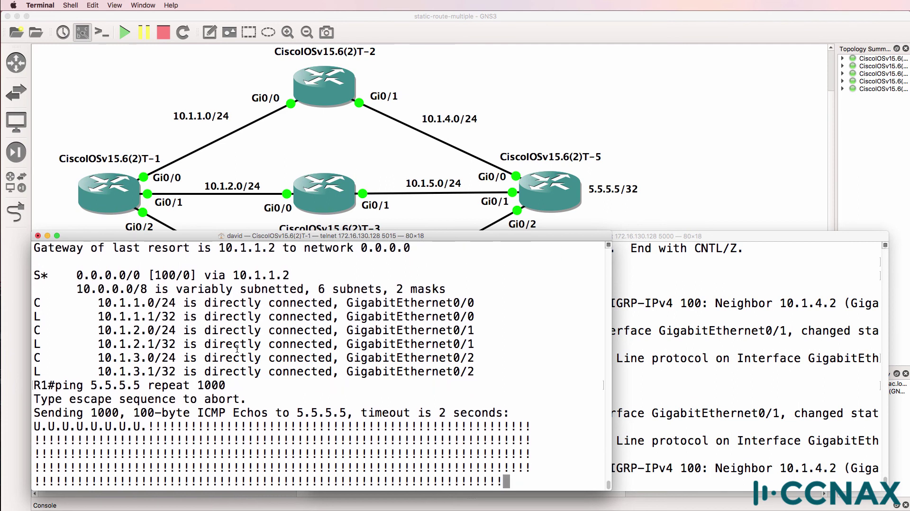
{"action": "left_click", "coordinate": [854, 349]}
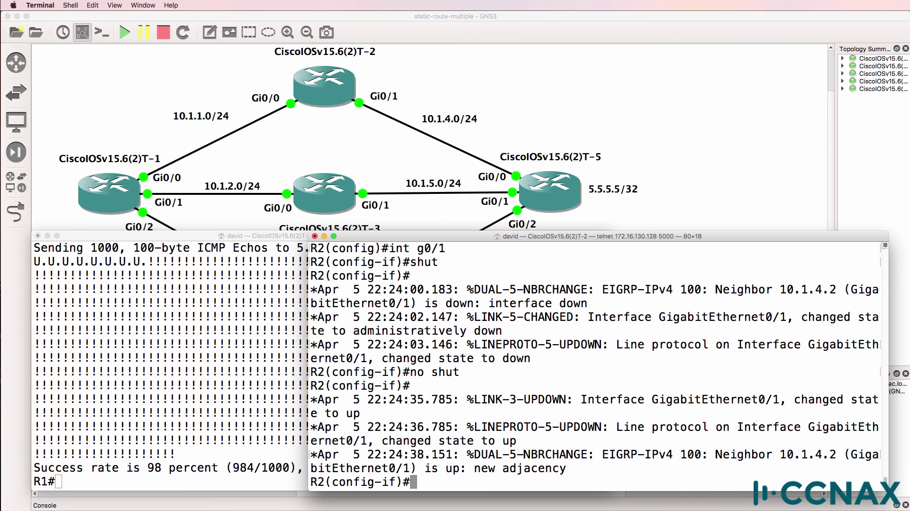
Rerun R1's 1000-packet ping to 5.5.5.5 and shut R2's Gi0/1 again.
{"action": "left_click", "coordinate": [247, 434]}
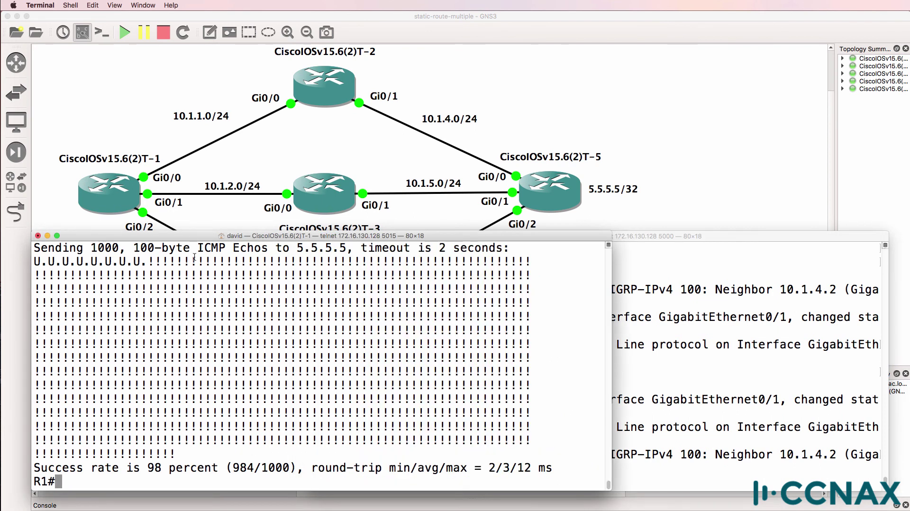
{"action": "key", "text": "Up"}
{"action": "left_click", "coordinate": [695, 345]}
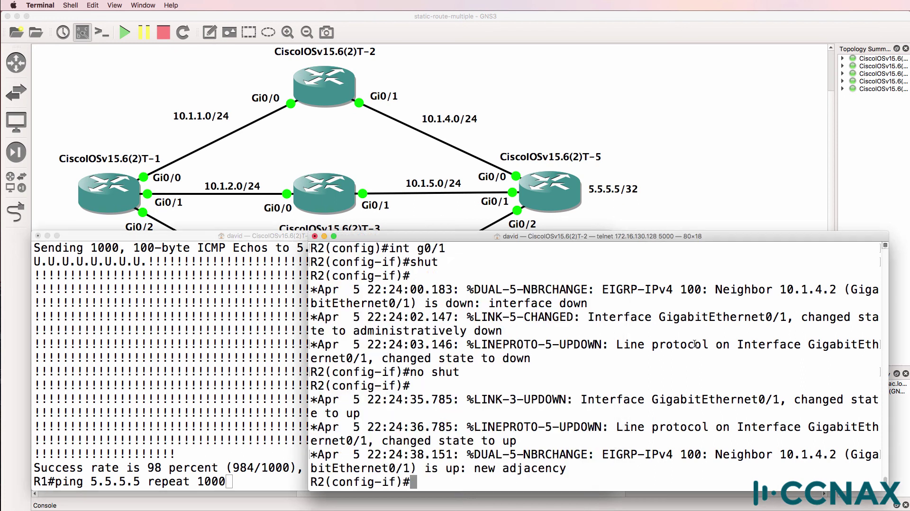
{"action": "key", "text": "super+grave"}
{"action": "key", "text": "Return"}
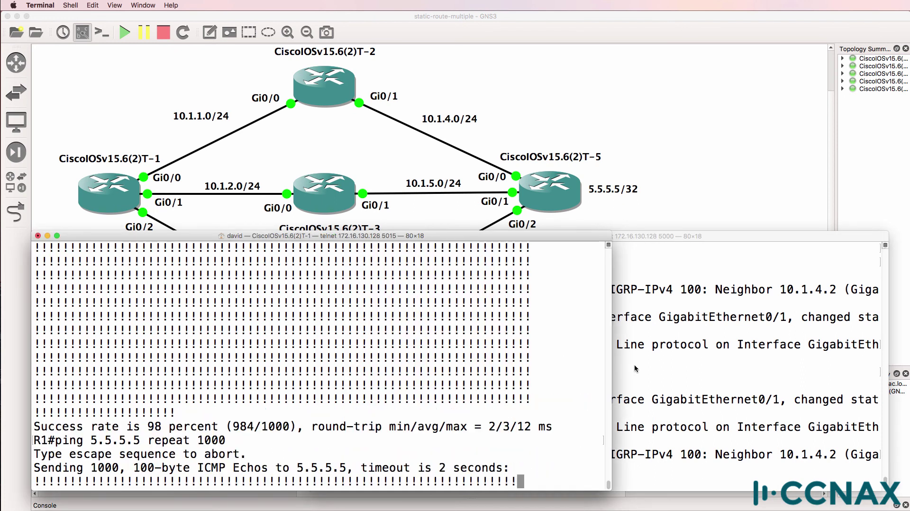
{"action": "left_click", "coordinate": [662, 366]}
{"action": "type", "text": "shut"}
{"action": "key", "text": "Return"}
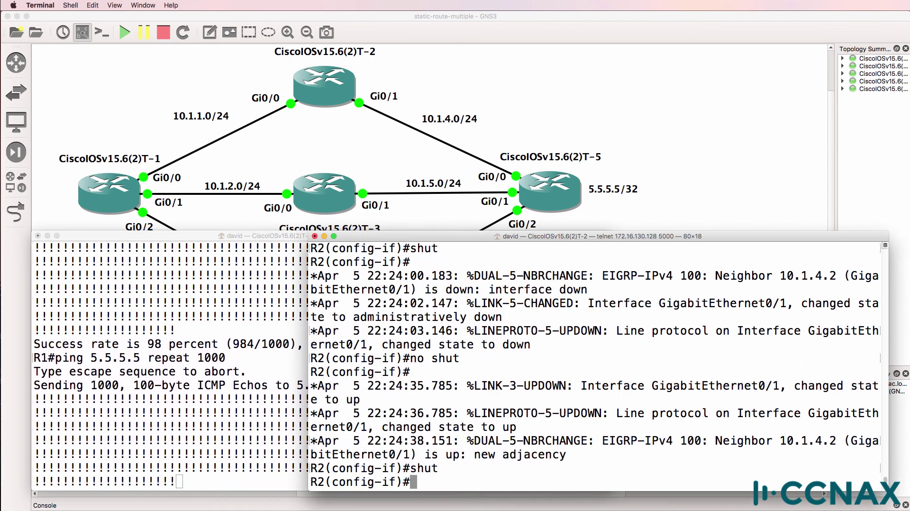
Mark R1's failed ping replies, then re-enable R2's Gi0/1 with 'no shut'.
{"action": "left_click", "coordinate": [308, 419]}
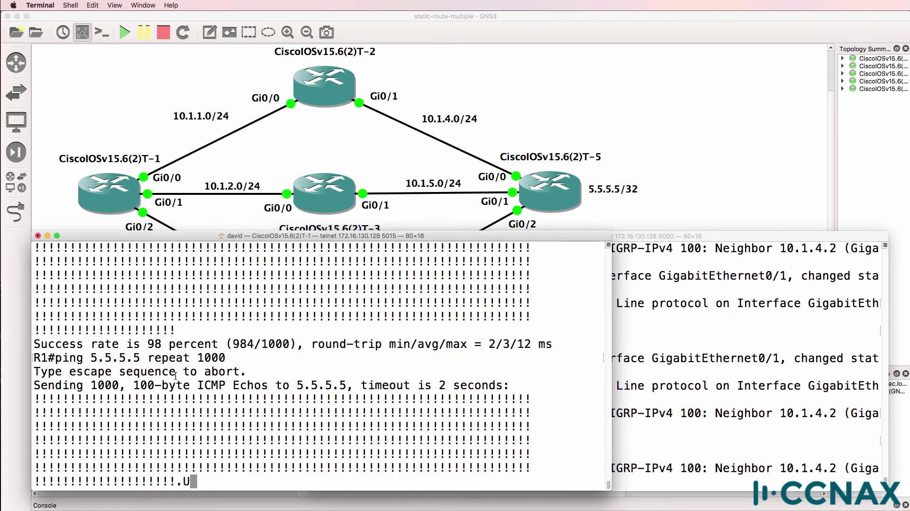
{"action": "left_click_drag", "start_coordinate": [177, 375], "coordinate": [360, 503]}
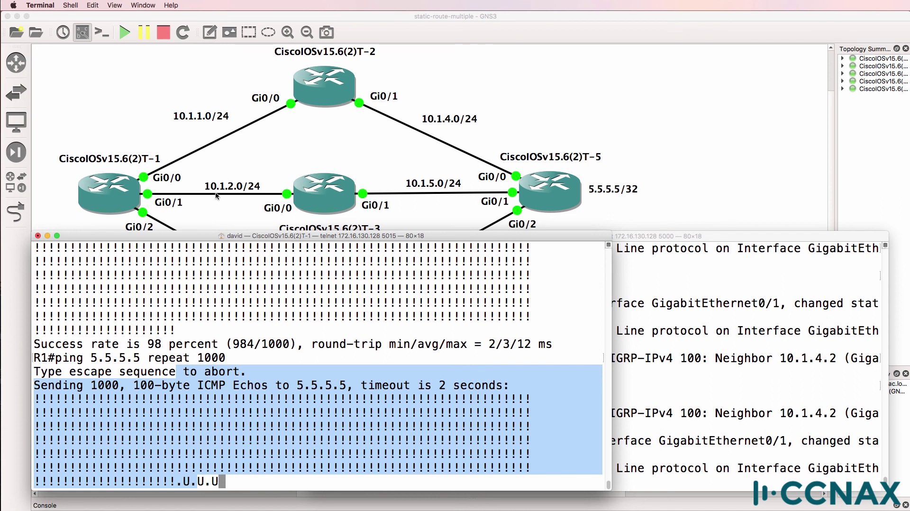
{"action": "left_click", "coordinate": [647, 308]}
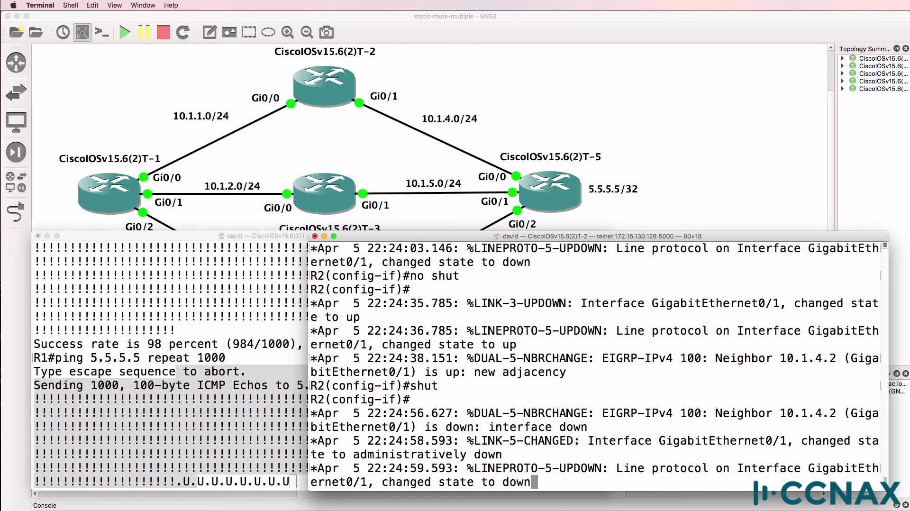
{"action": "key", "text": "Return"}
{"action": "type", "text": "no shut"}
{"action": "key", "text": "Return"}
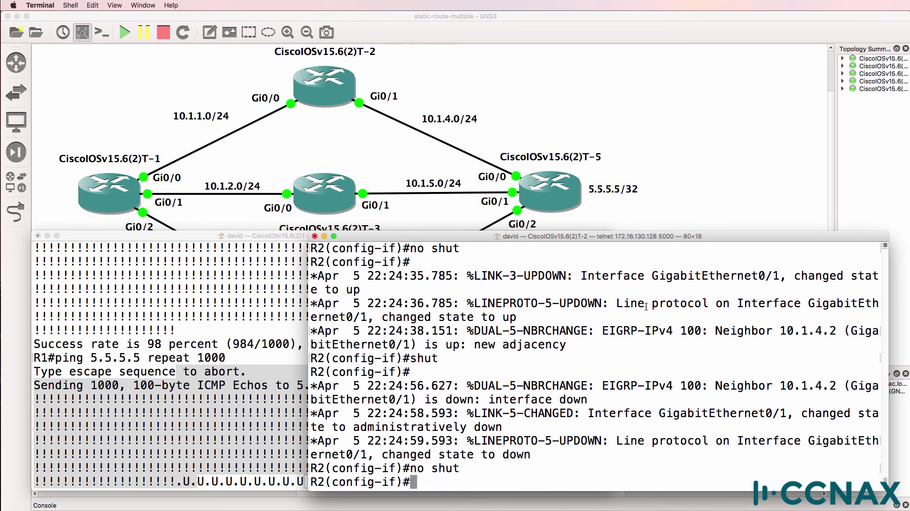
{"action": "left_click", "coordinate": [182, 348]}
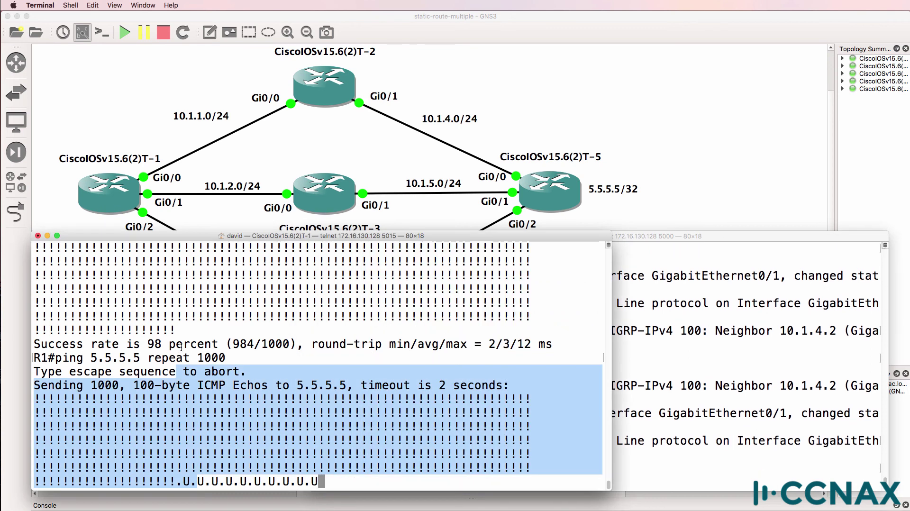
Let R1's ping finish at 97 percent (975/1000) and show the GNS3 topology with all links up.
{"action": "left_click", "coordinate": [160, 73]}
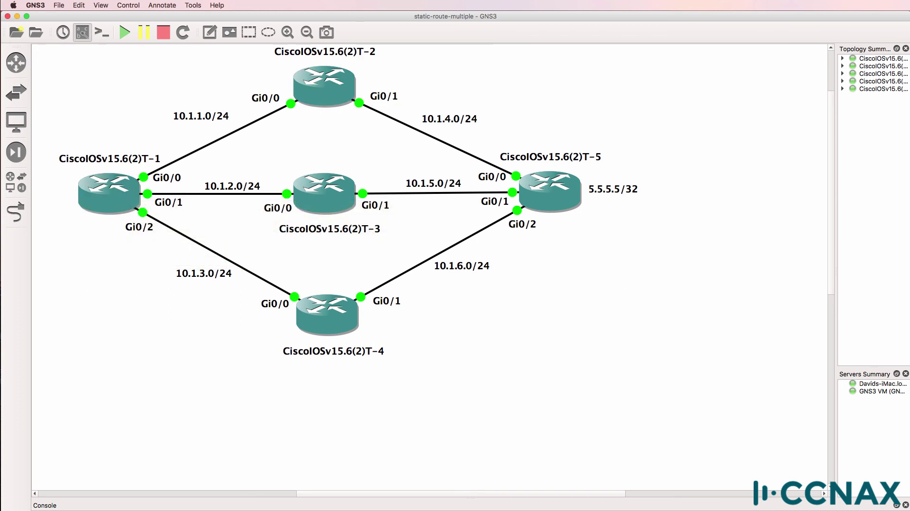
{"action": "key", "text": "super+Tab"}
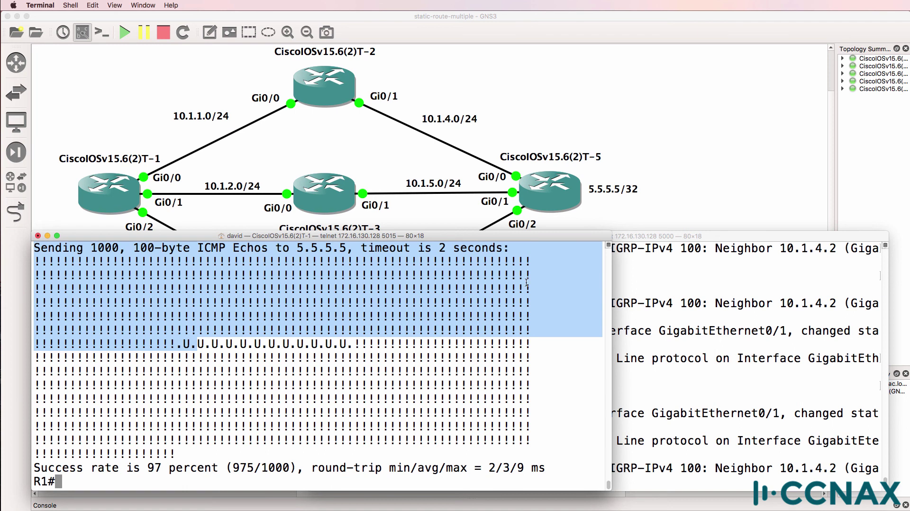
{"action": "left_click", "coordinate": [657, 72]}
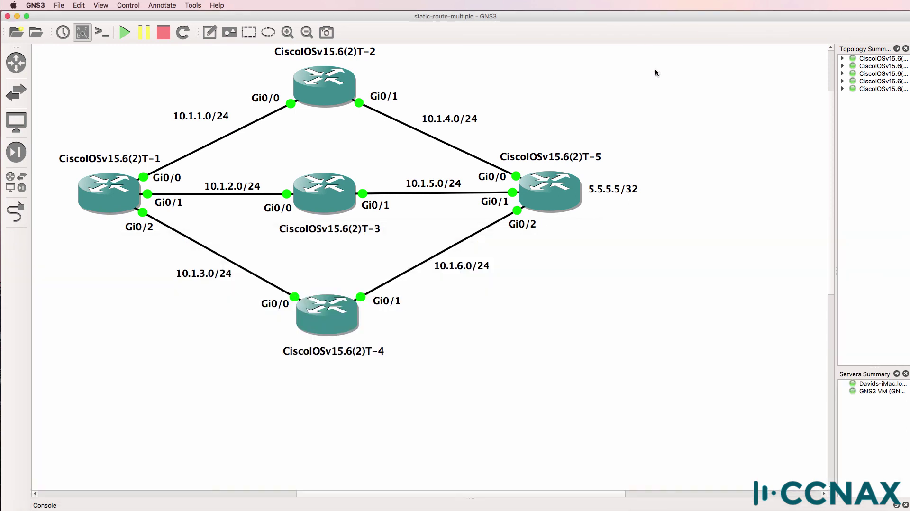